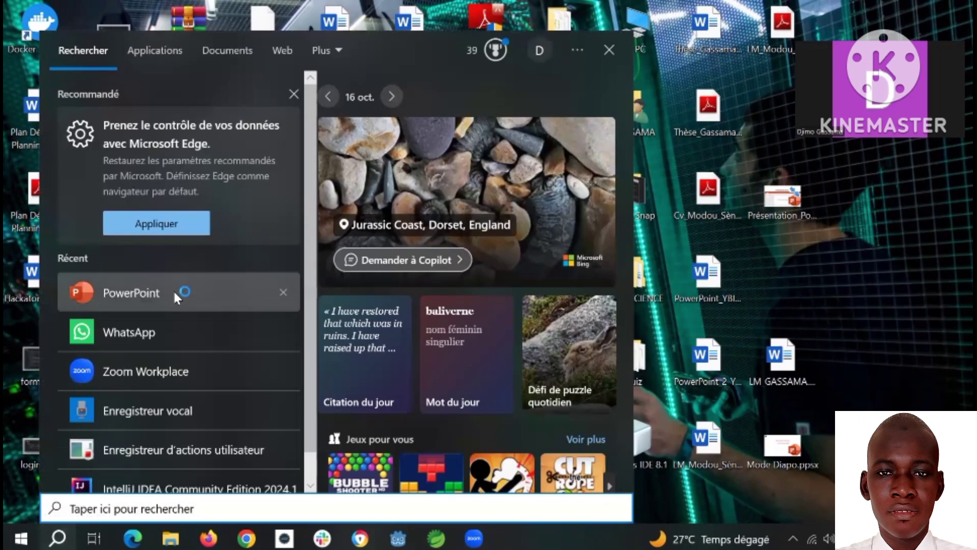
# Start PowerPoint and create a blank presentation after browsing the full gallery of templates and themes.
pyautogui.click(175, 297)
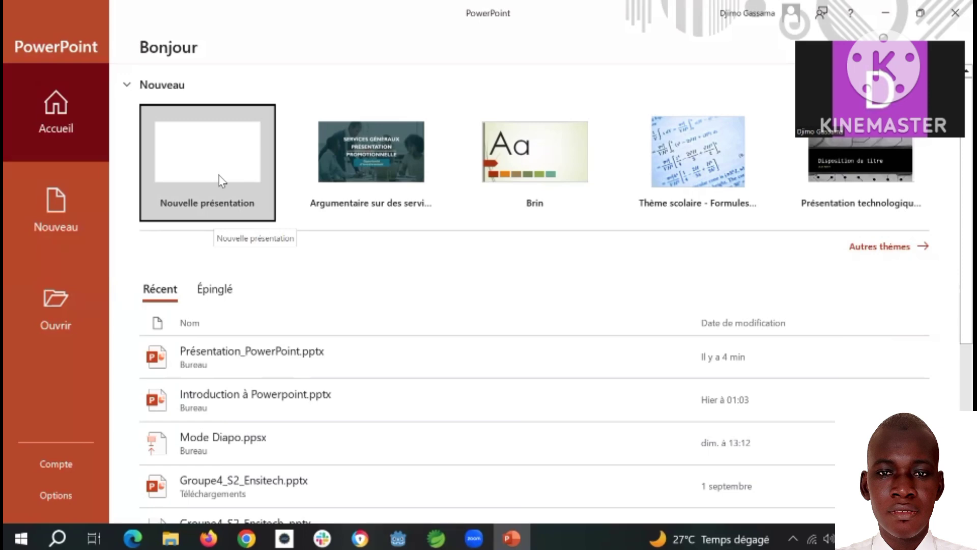
pyautogui.click(878, 251)
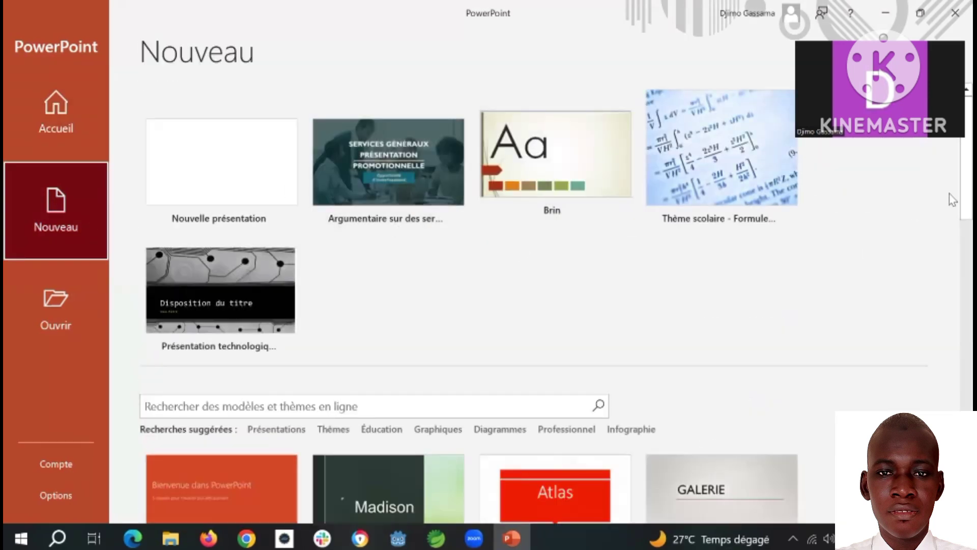
pyautogui.scroll(-3, 952, 257)
pyautogui.scroll(-10, 951, 257)
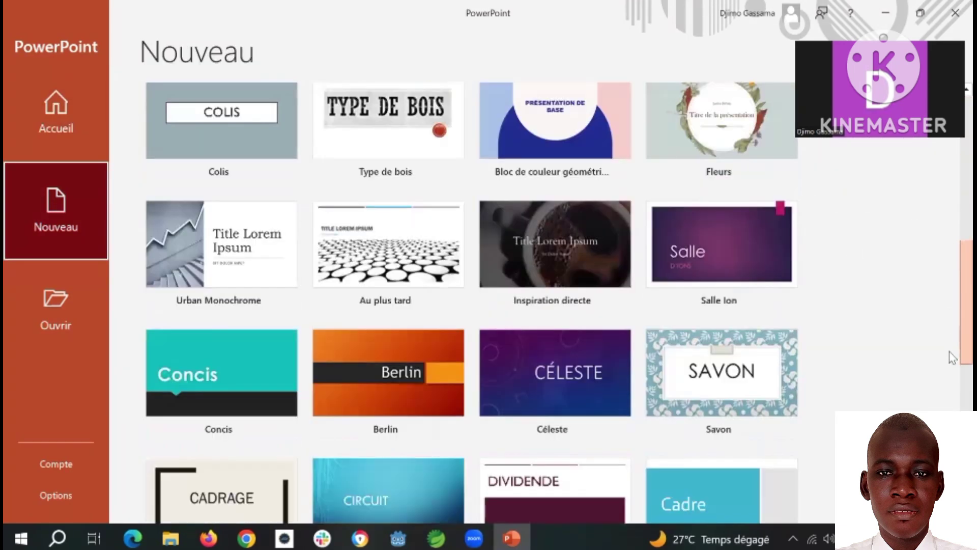
pyautogui.scroll(-8, 951, 373)
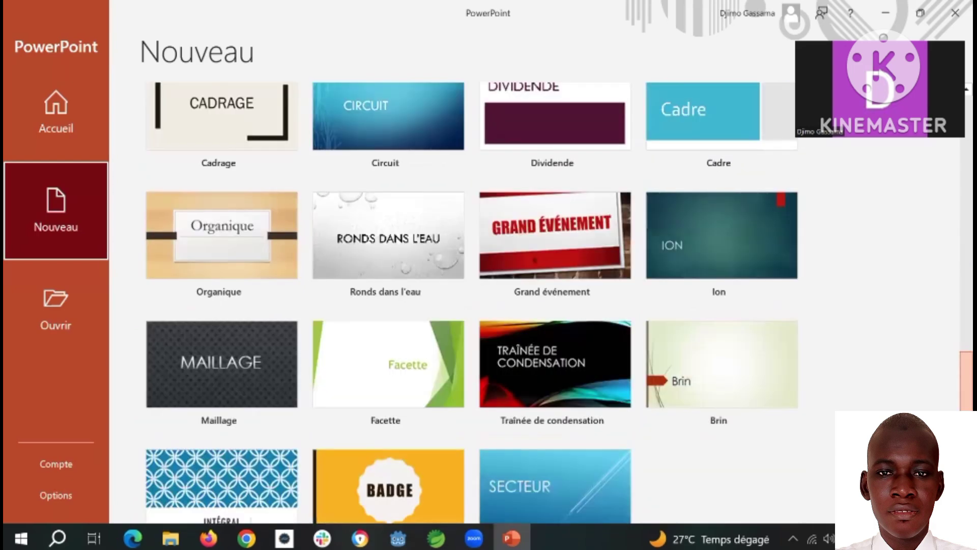
pyautogui.scroll(5, 952, 341)
pyautogui.scroll(15, 951, 341)
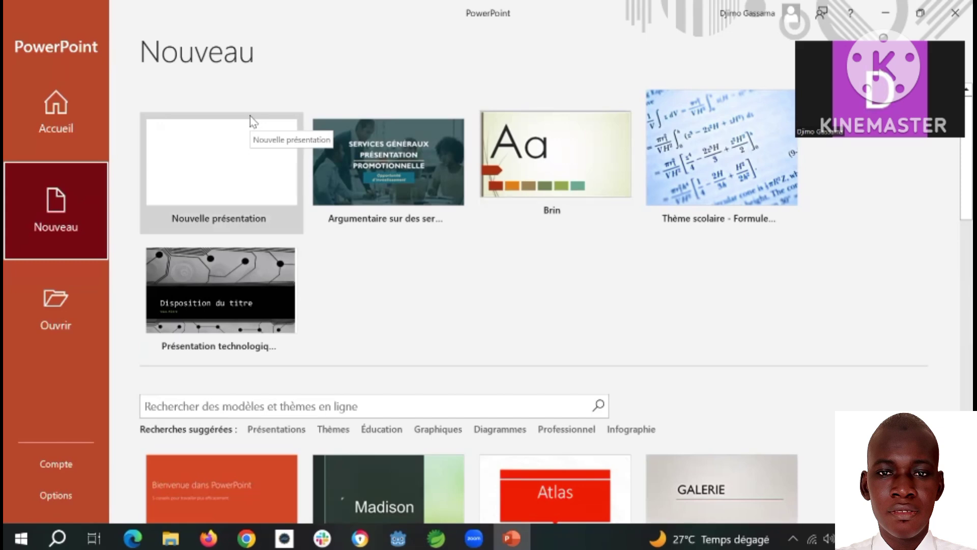
pyautogui.click(237, 145)
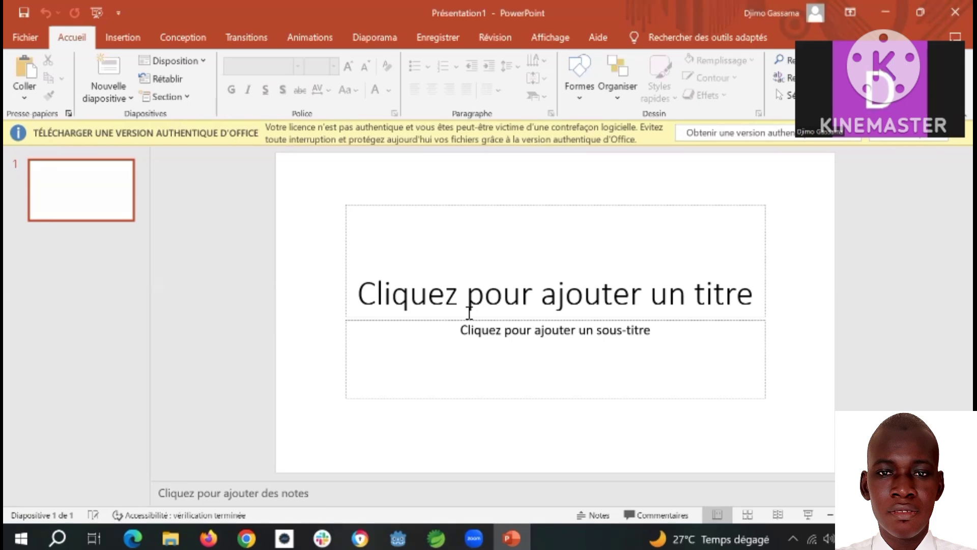
# Delete the title and subtitle placeholders from the first slide.
pyautogui.click(458, 205)
pyautogui.press('Delete')
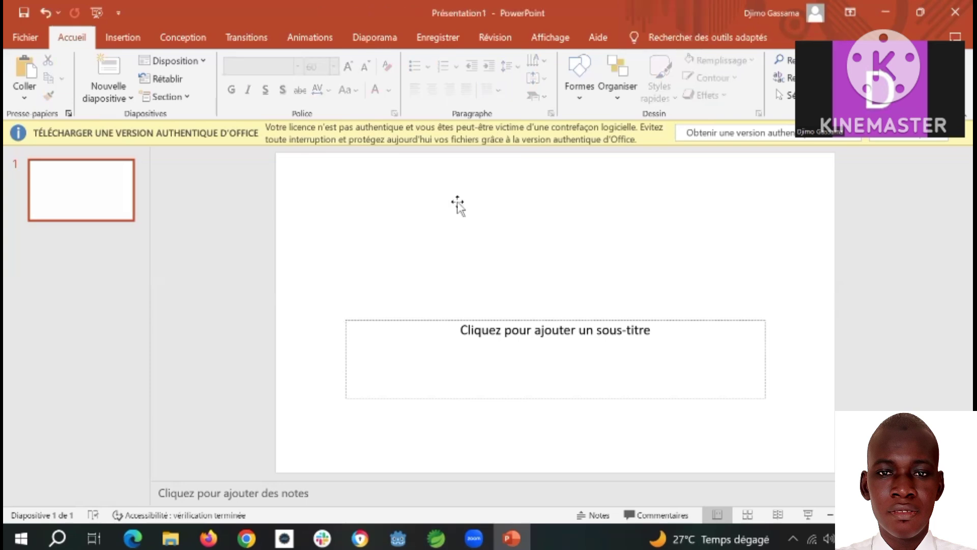
pyautogui.click(492, 320)
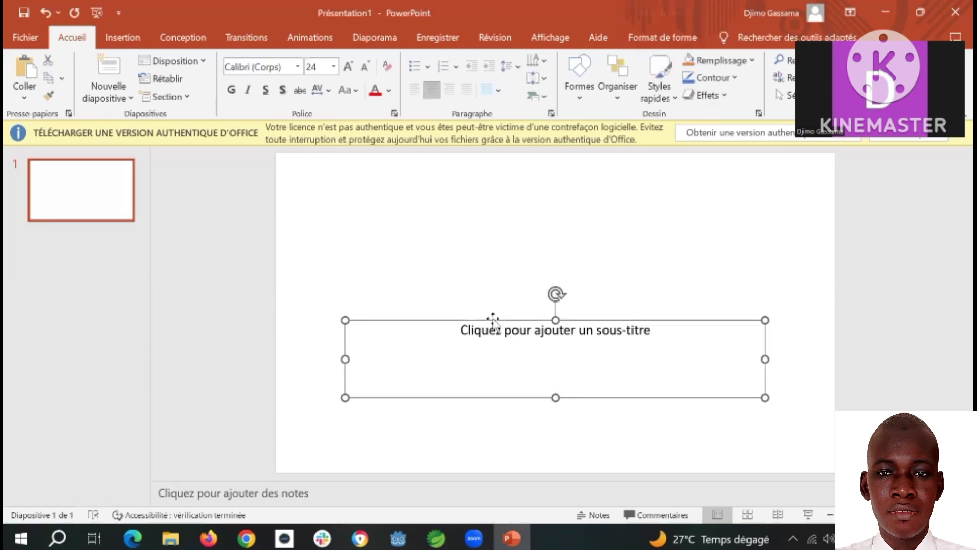
pyautogui.press('Delete')
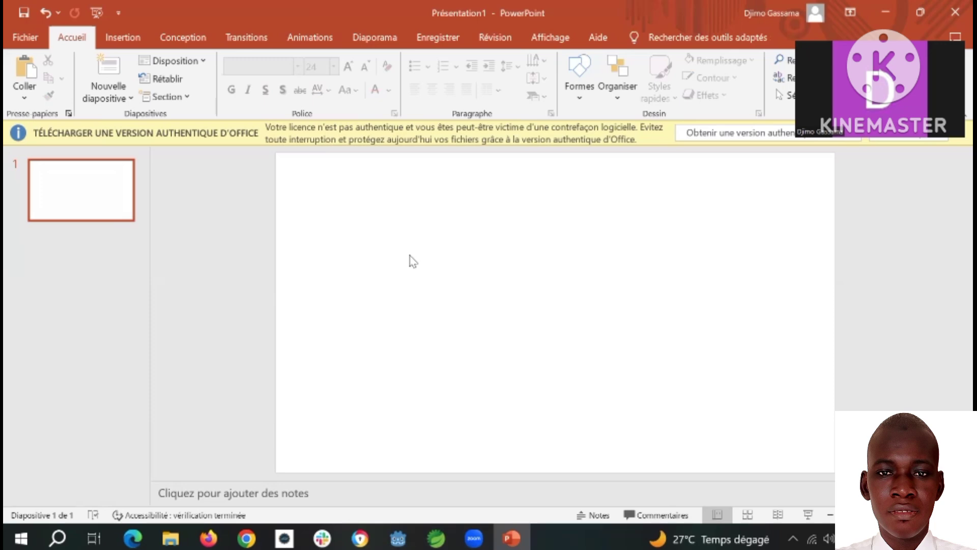
# Start a new photo album and add the eight images IMG-20231023-WA0037 to IMG-20231023-WA0044 from the CDS folder in Images.
pyautogui.click(133, 45)
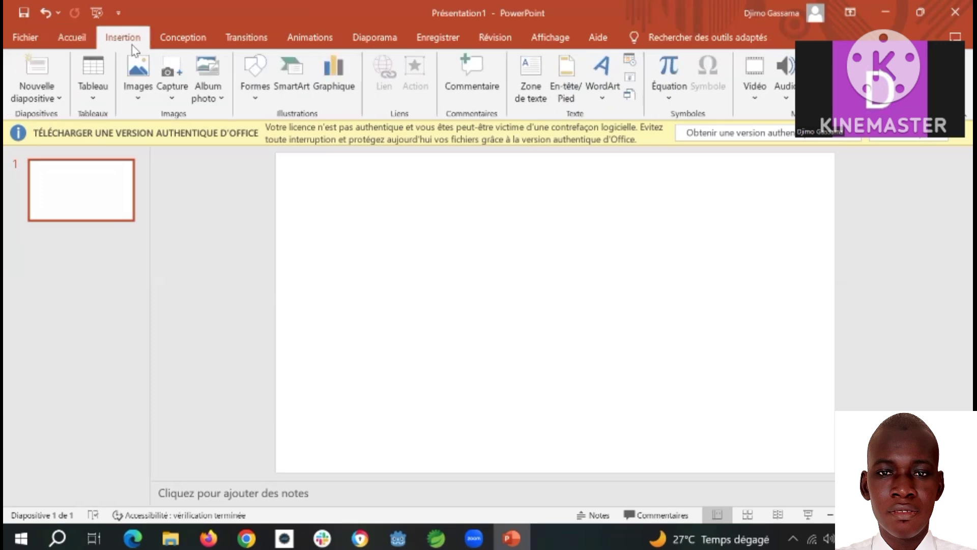
pyautogui.click(222, 102)
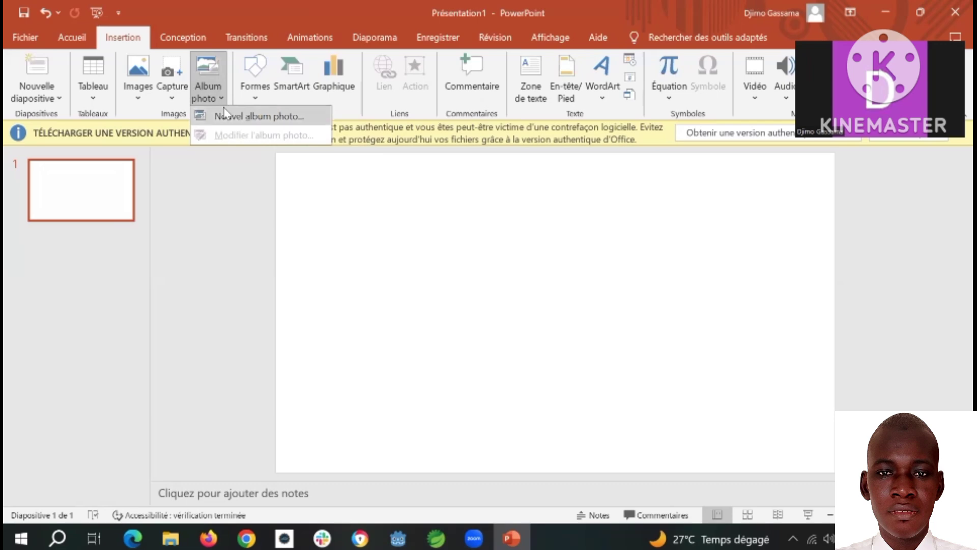
pyautogui.click(223, 107)
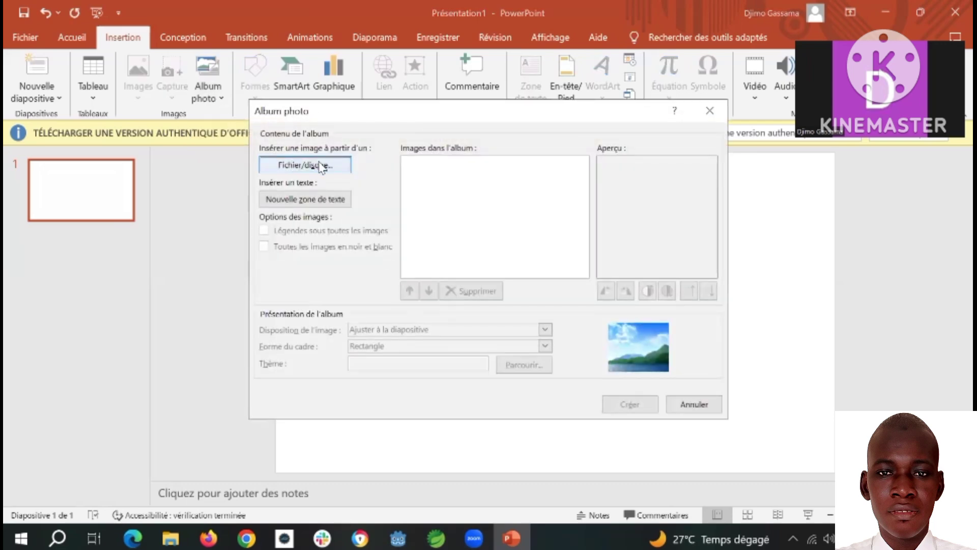
pyautogui.click(320, 166)
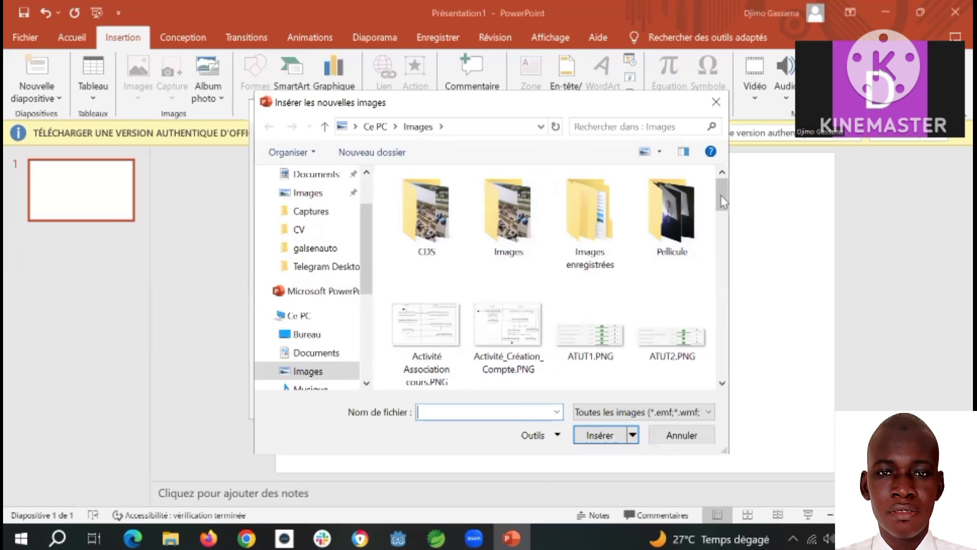
pyautogui.moveTo(723, 202); pyautogui.dragTo(722, 181)
pyautogui.click(326, 316)
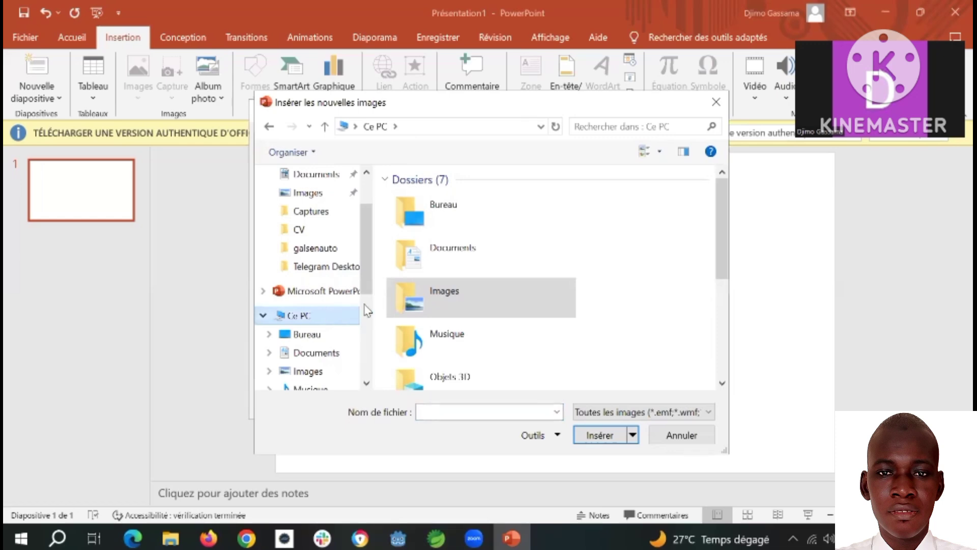
pyautogui.doubleClick(432, 304)
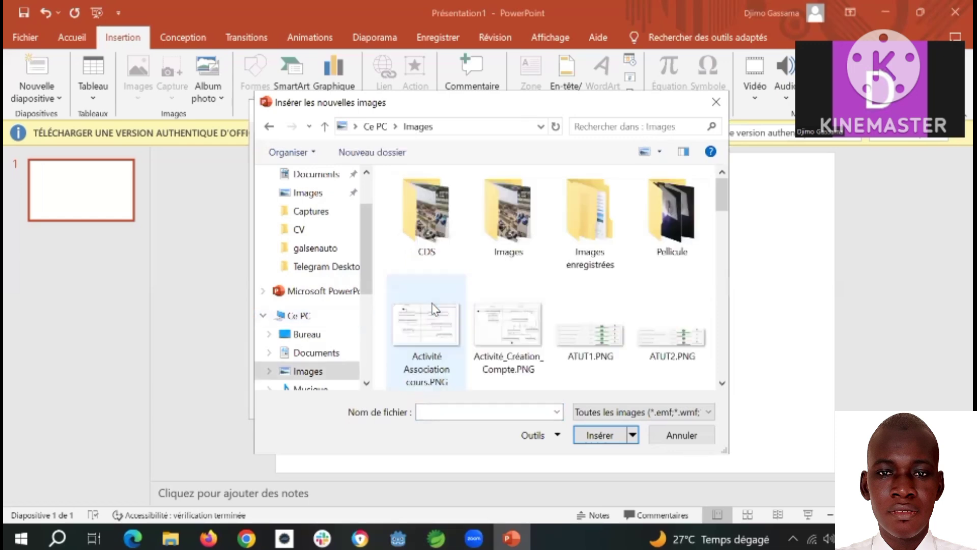
pyautogui.doubleClick(455, 225)
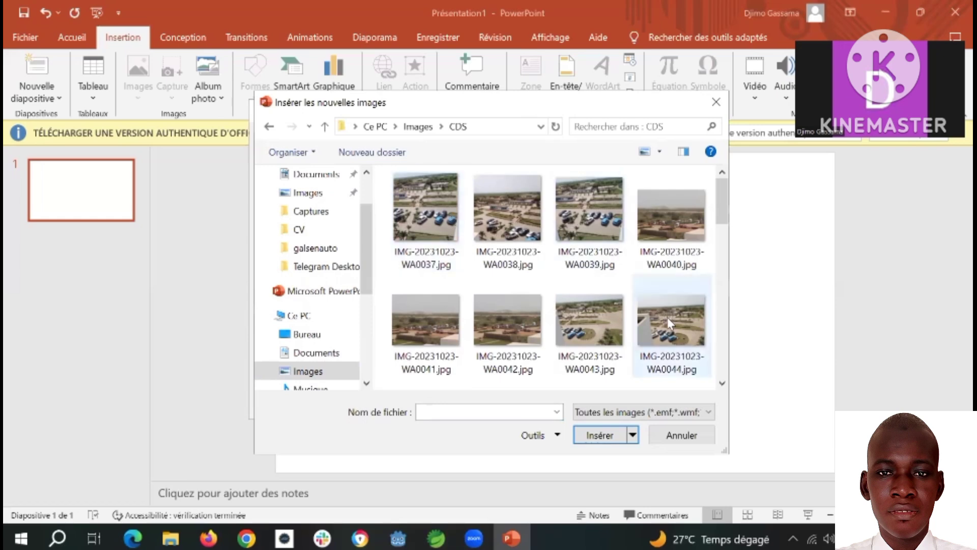
pyautogui.keyDown('shift'); pyautogui.click(670, 332); pyautogui.keyUp('shift')
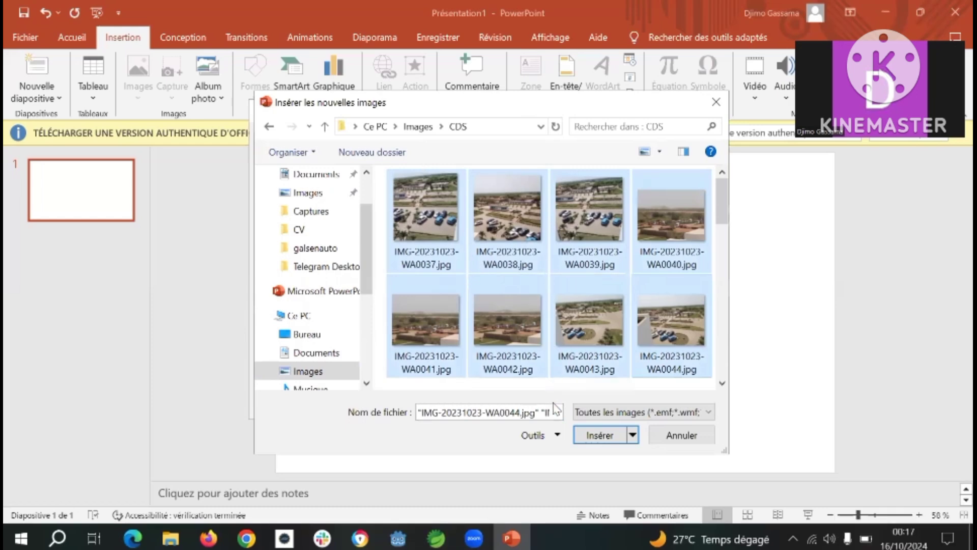
pyautogui.click(597, 436)
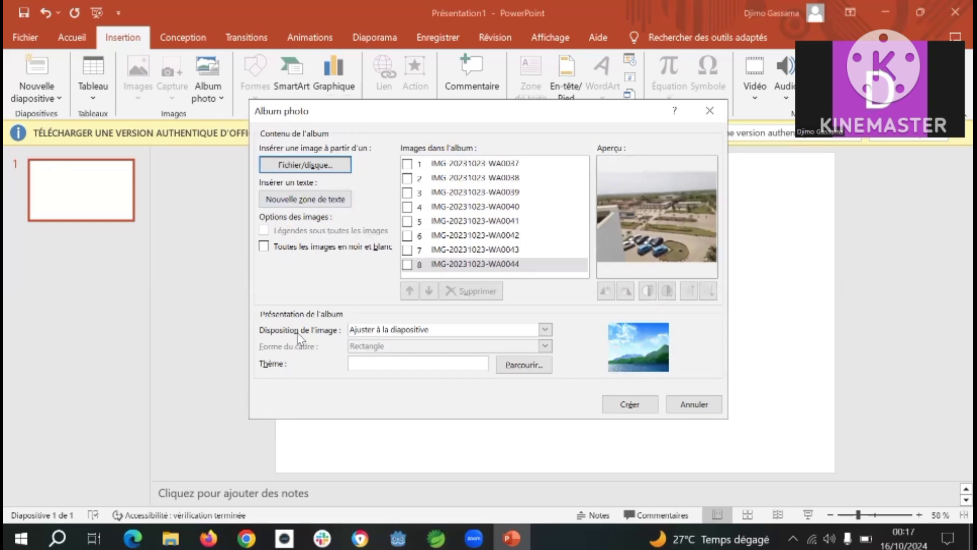
# Set the album's picture layout to 4 images with the Rectangle frame shape and create the album.
pyautogui.click(545, 330)
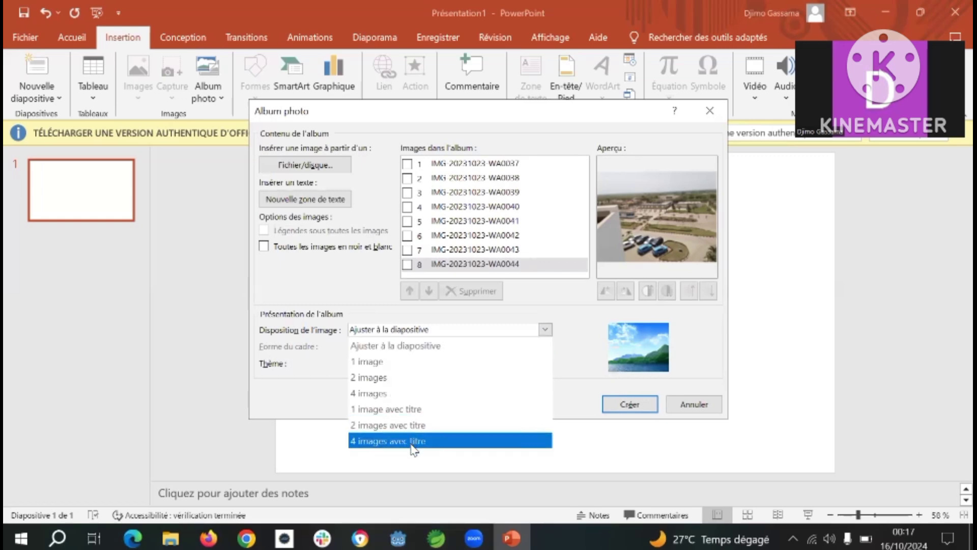
pyautogui.click(394, 397)
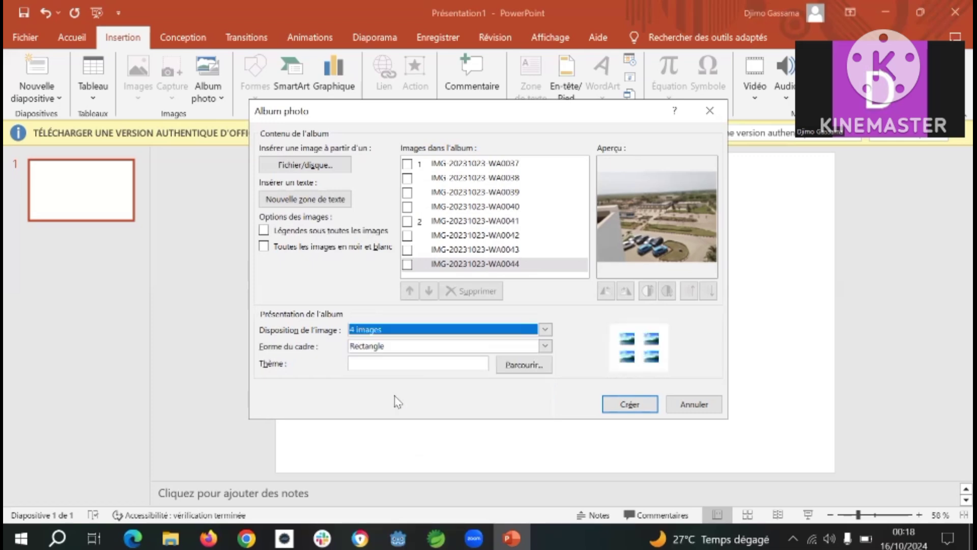
pyautogui.click(460, 351)
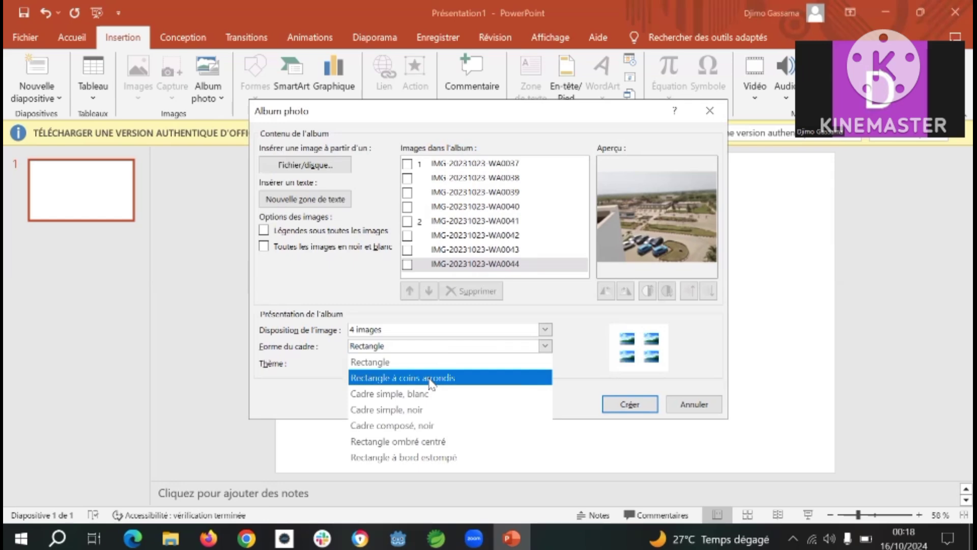
pyautogui.click(465, 363)
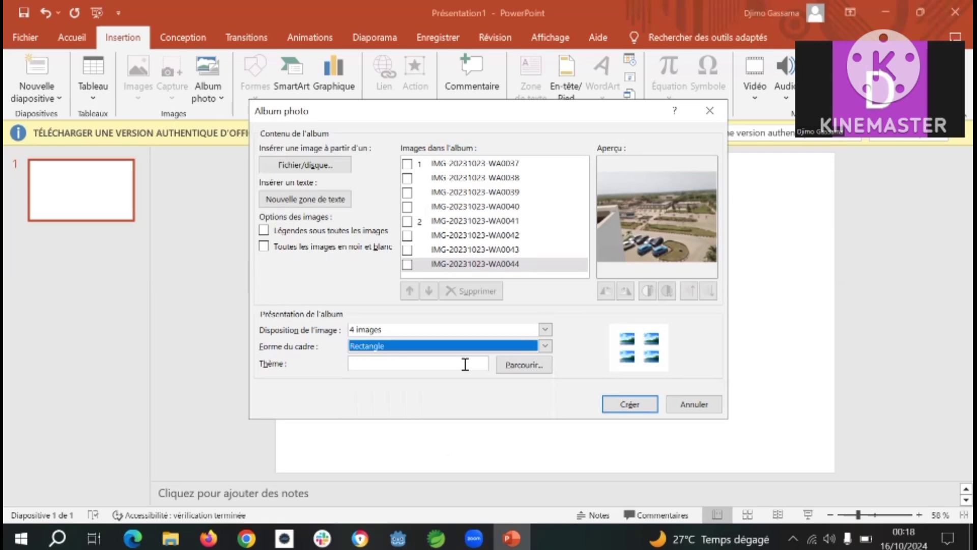
pyautogui.click(421, 364)
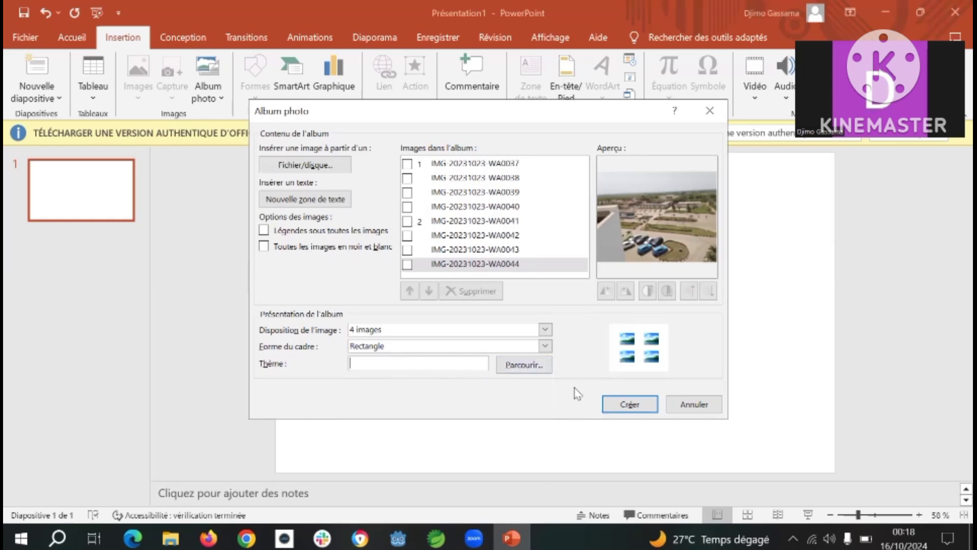
pyautogui.click(637, 407)
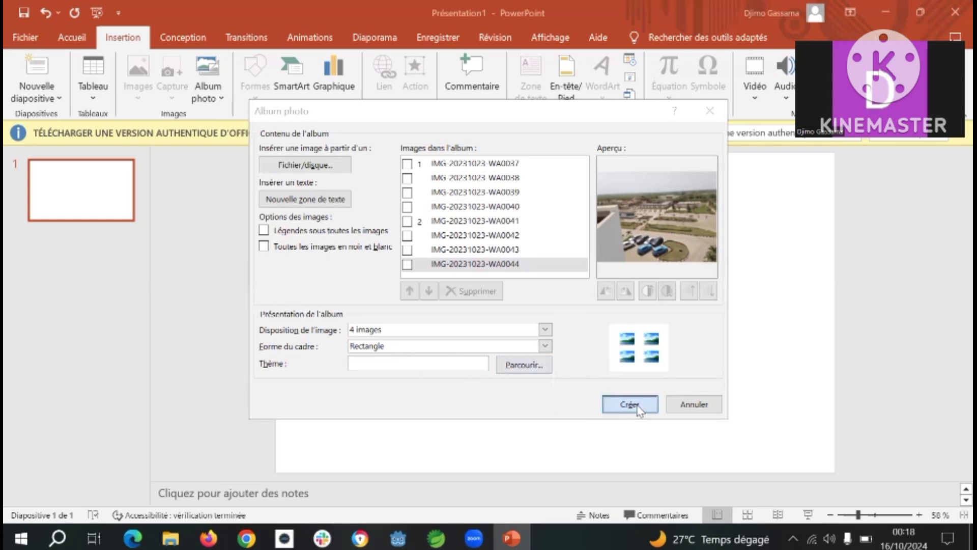
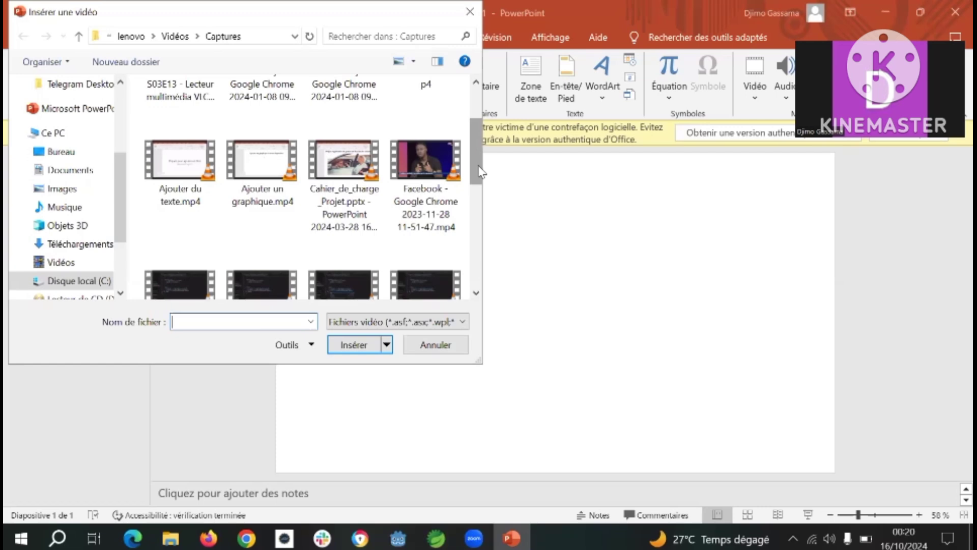
pyautogui.moveTo(478, 170); pyautogui.dragTo(482, 227)
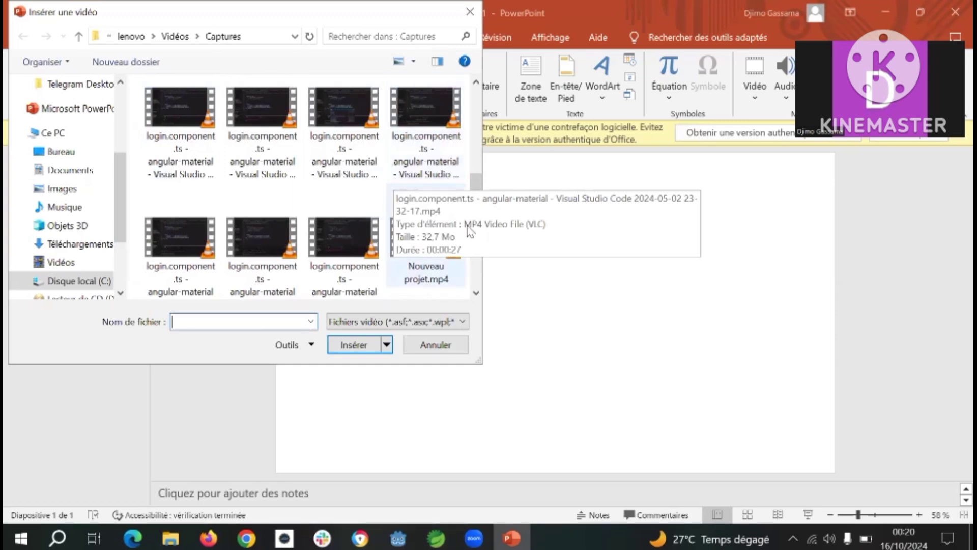
pyautogui.moveTo(477, 210); pyautogui.dragTo(471, 141)
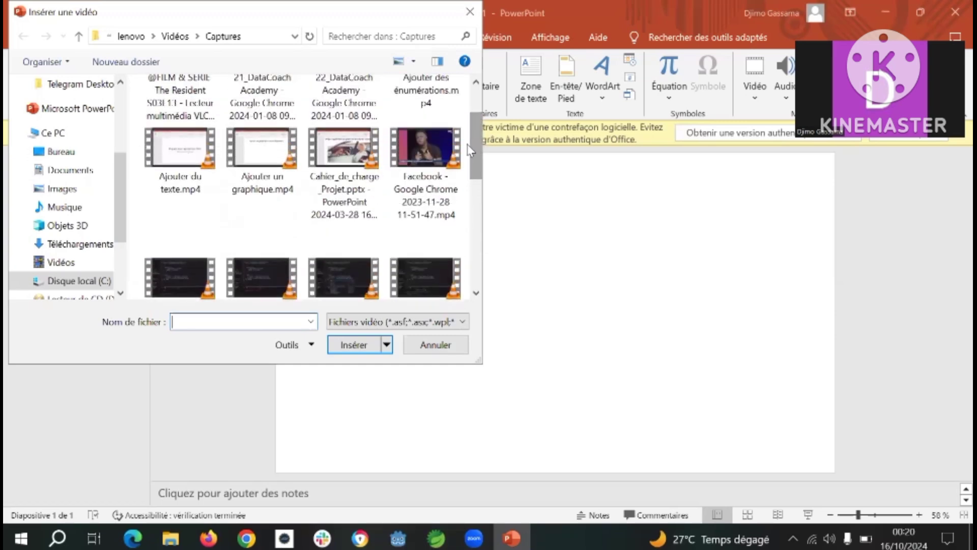
pyautogui.click(431, 144)
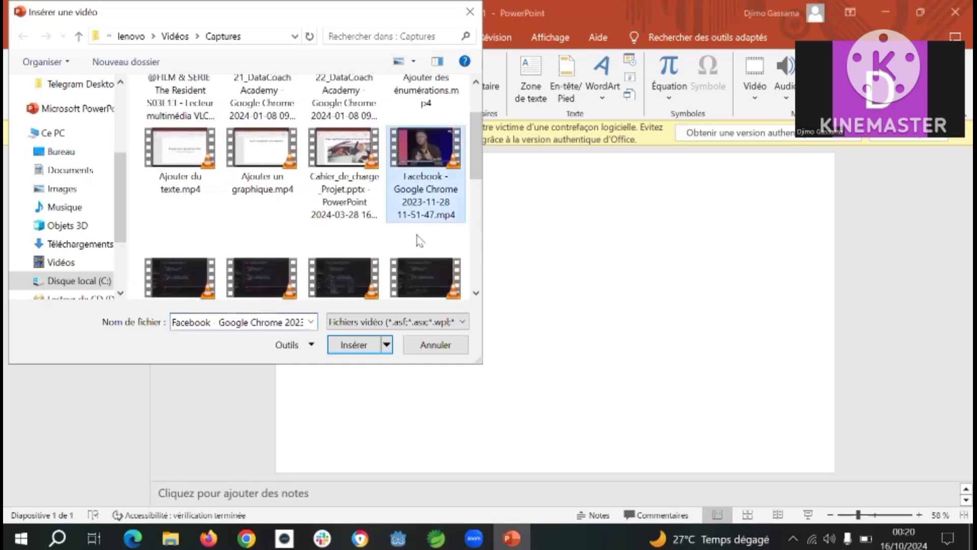
pyautogui.click(358, 346)
pyautogui.click(359, 348)
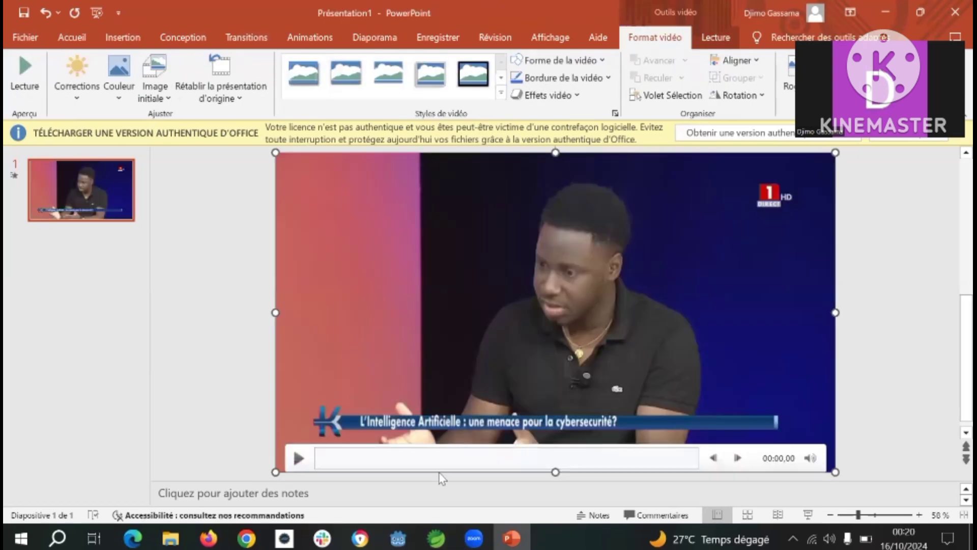
pyautogui.click(300, 459)
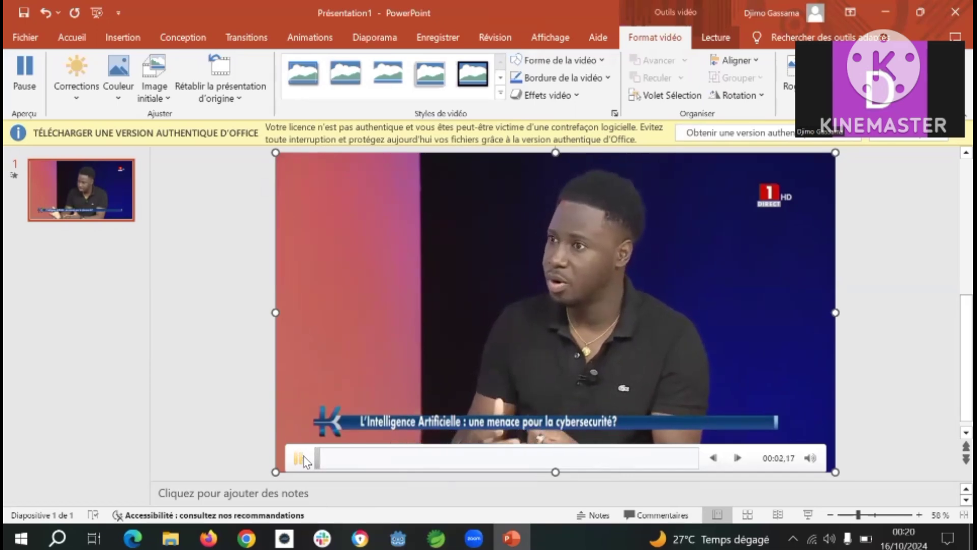
pyautogui.click(301, 458)
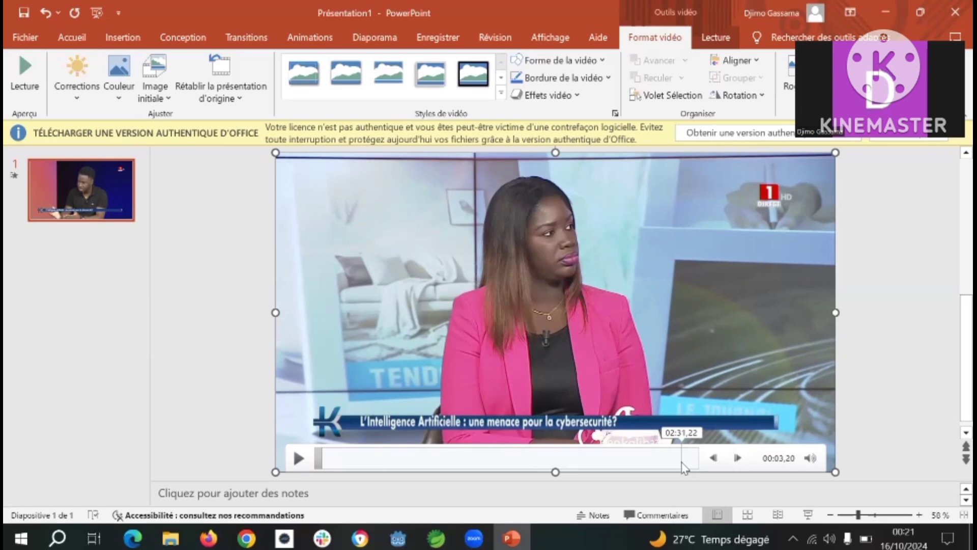
# Open the trim settings of the inserted video and set its start time to 00:42,659 and end time to 01:53,704.
pyautogui.click(722, 41)
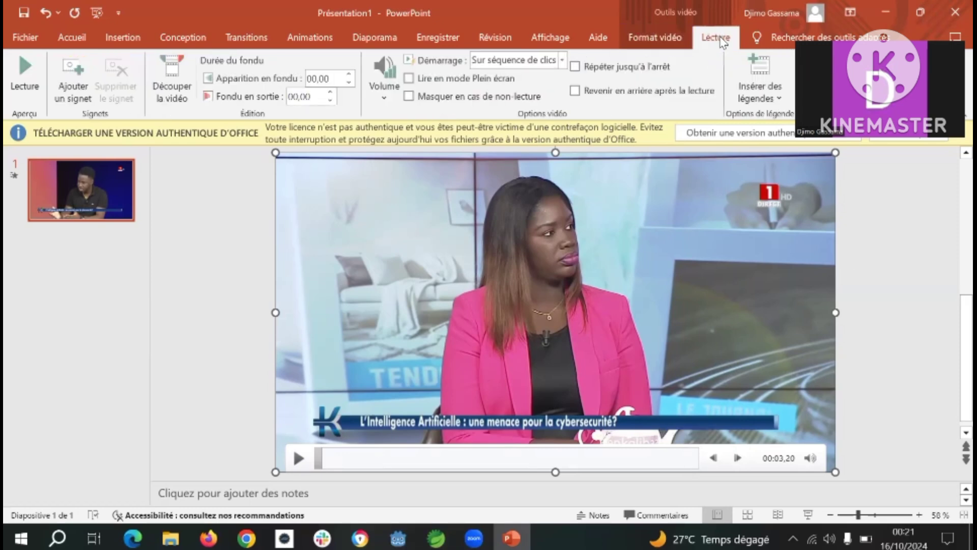
pyautogui.click(172, 79)
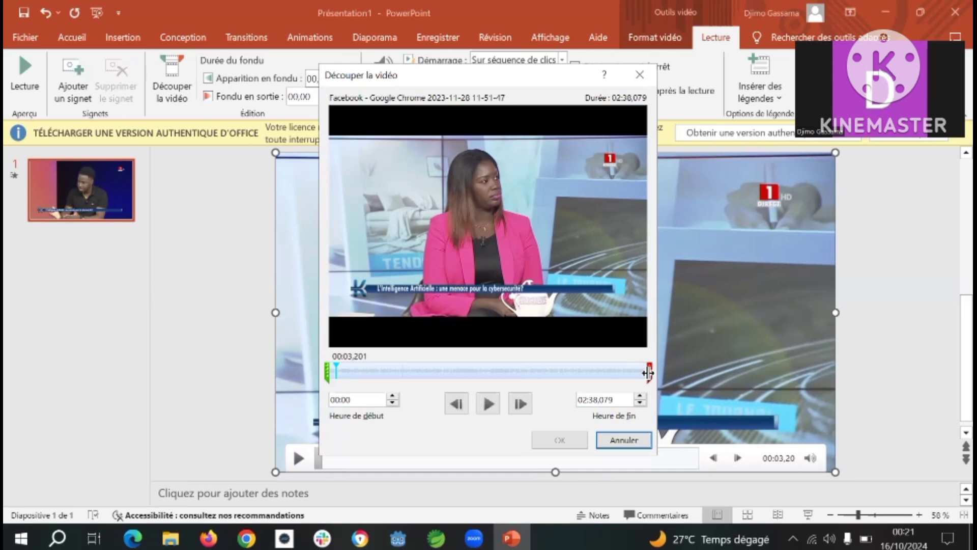
pyautogui.moveTo(648, 373); pyautogui.dragTo(554, 371)
pyautogui.click(356, 367)
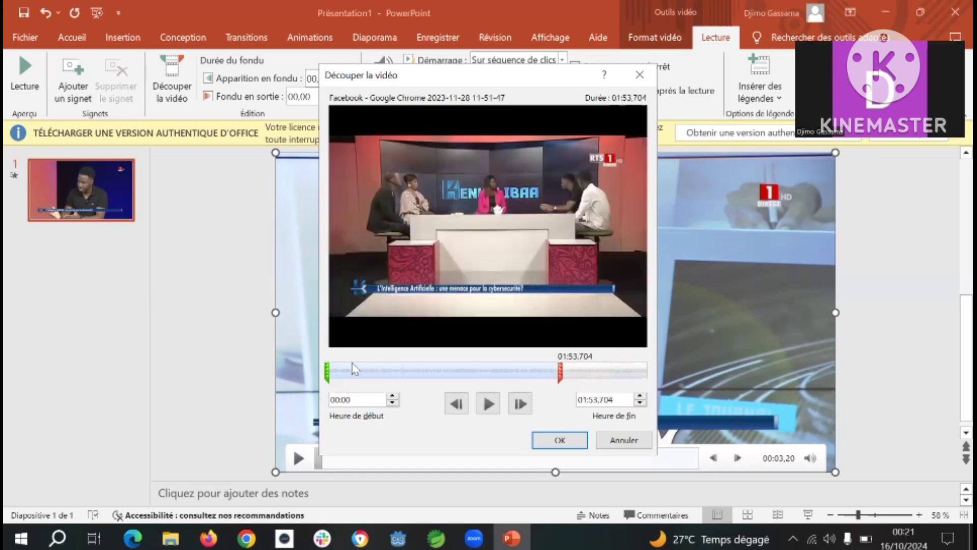
pyautogui.click(327, 371)
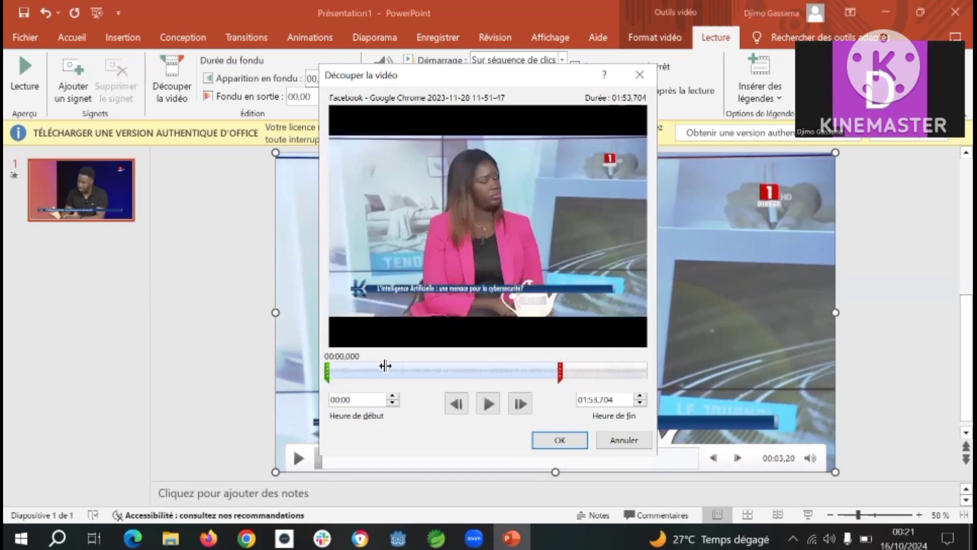
pyautogui.moveTo(386, 366); pyautogui.dragTo(412, 366)
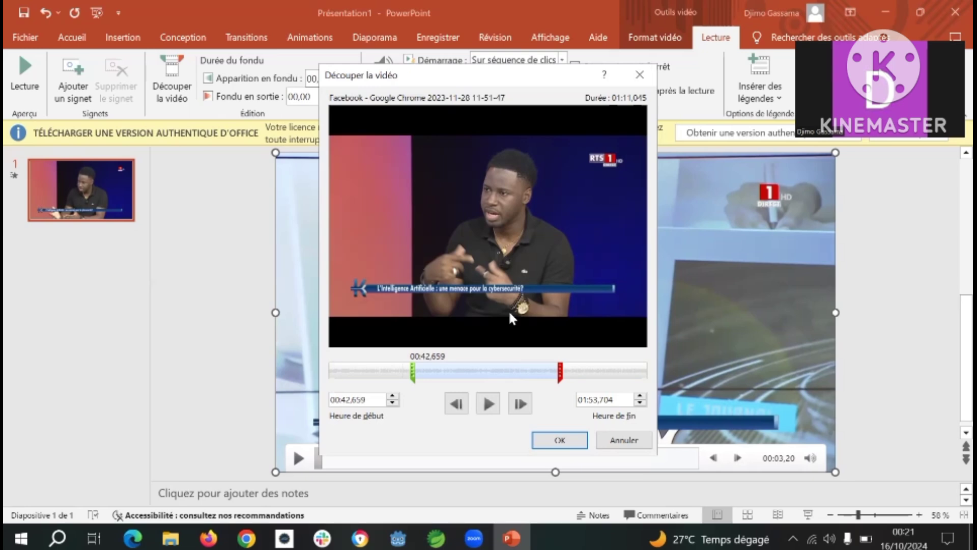
# Preview a few seconds of the trimmed video, pause it, and apply the trim.
pyautogui.click(491, 403)
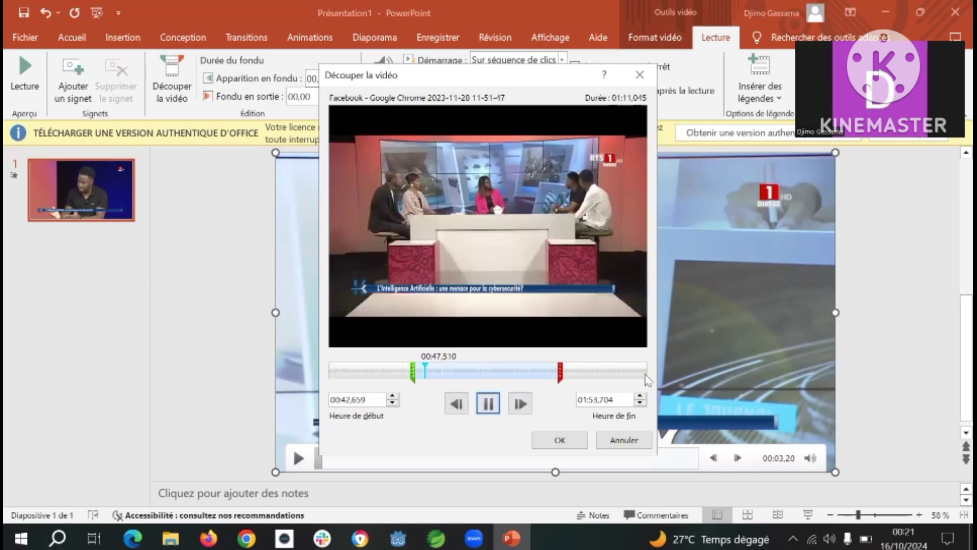
pyautogui.click(488, 408)
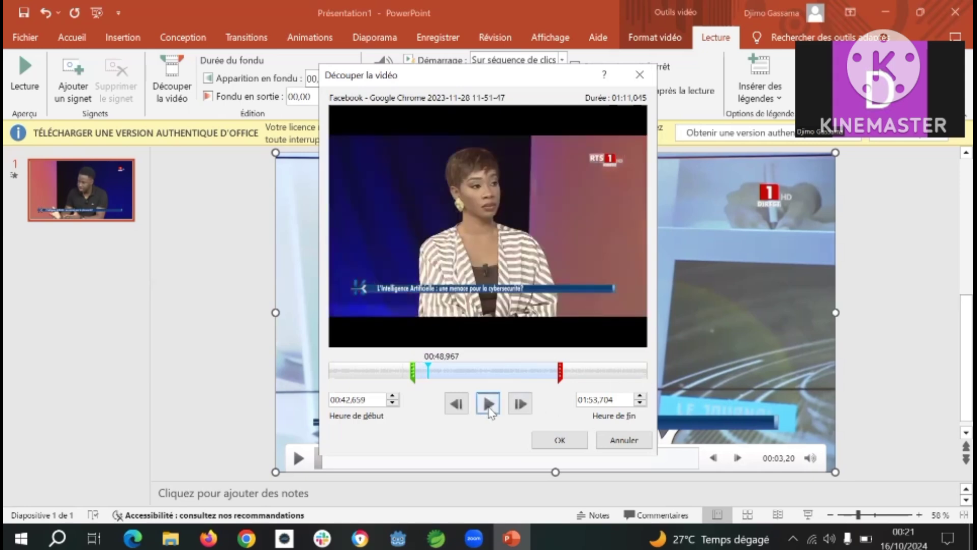
pyautogui.click(560, 440)
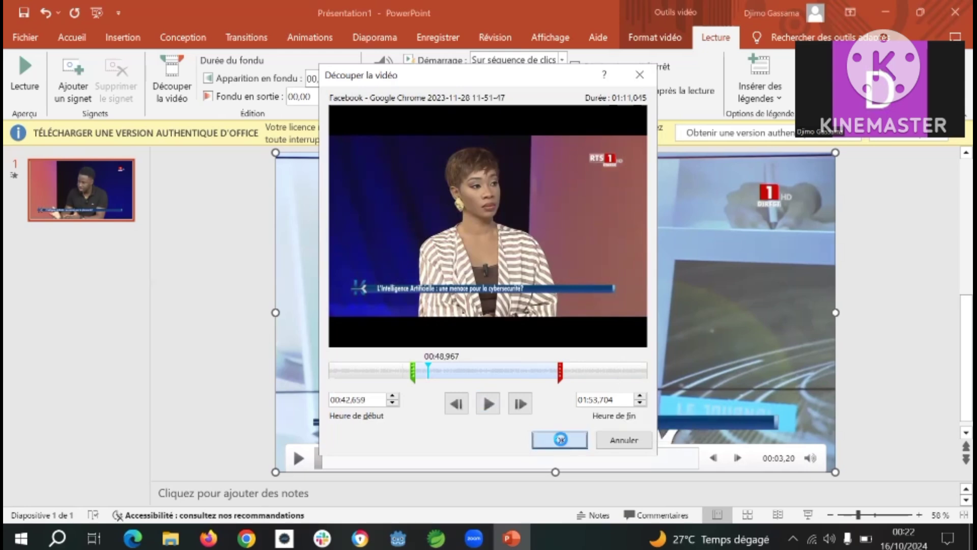
pyautogui.click(561, 441)
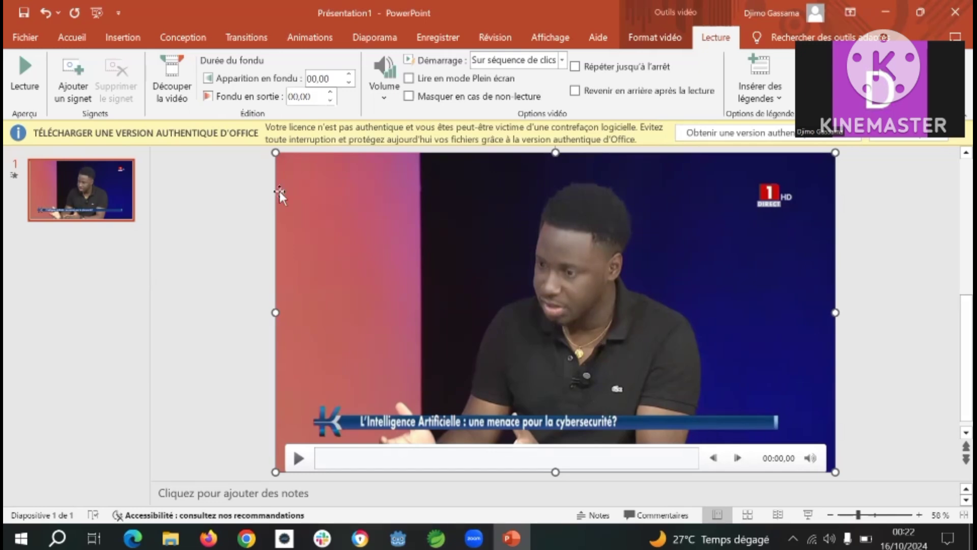
# Add a blank slide (Vide layout) after the video slide.
pyautogui.click(75, 41)
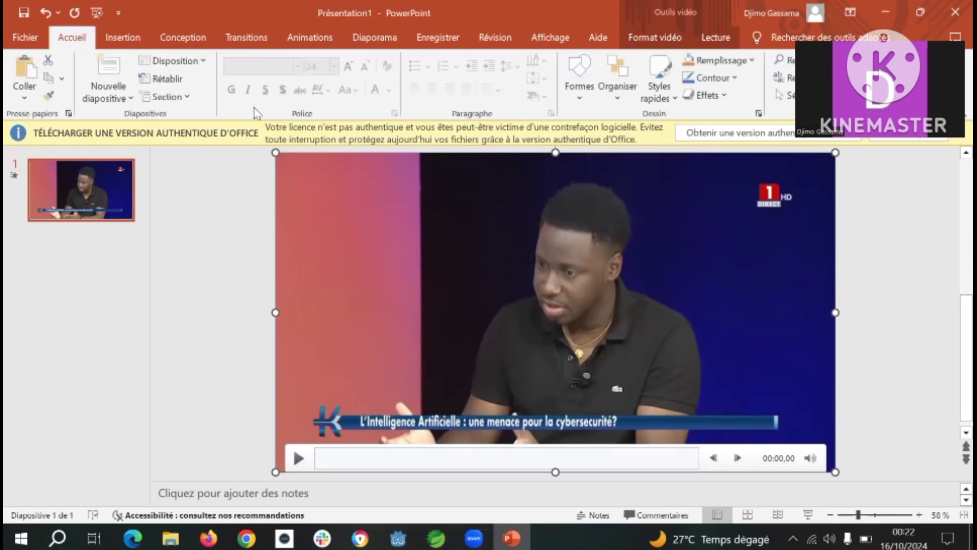
pyautogui.click(131, 99)
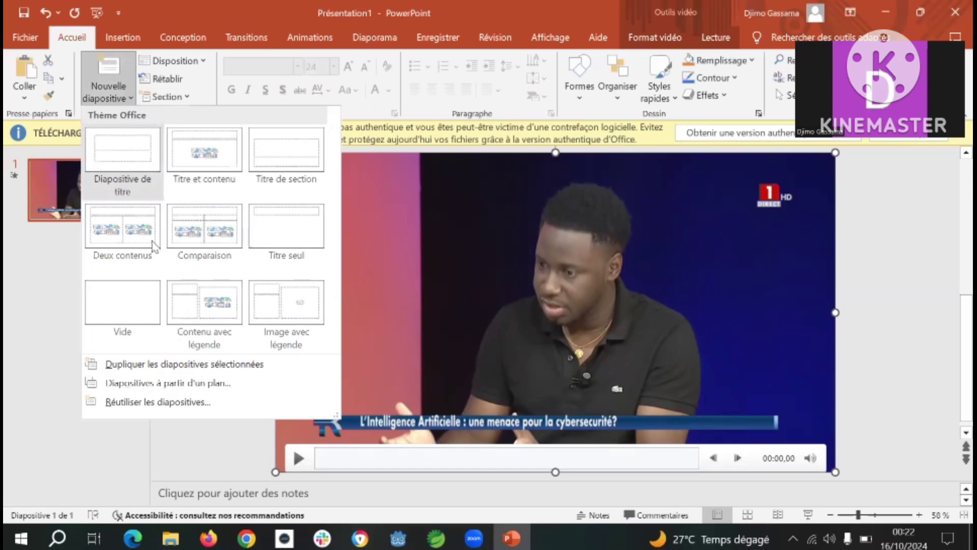
pyautogui.click(141, 300)
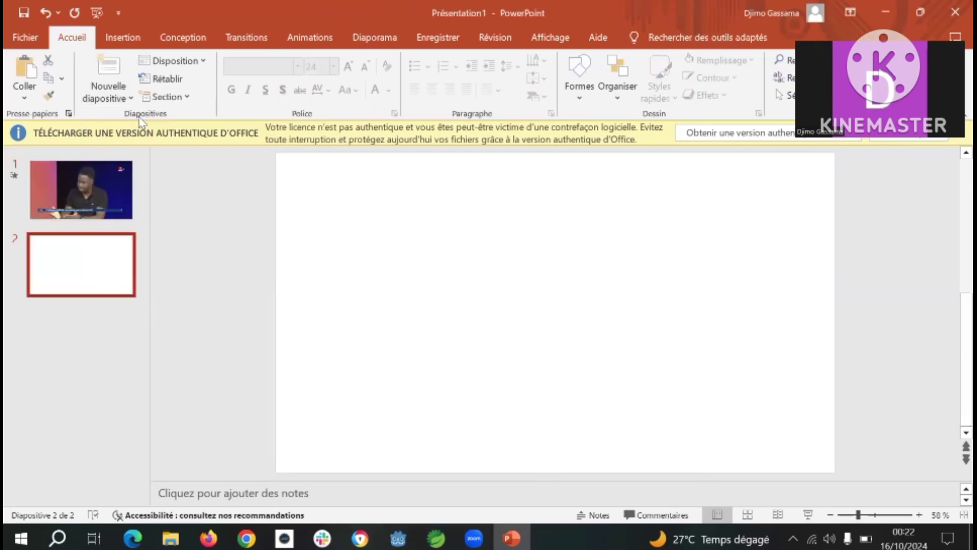
pyautogui.click(123, 43)
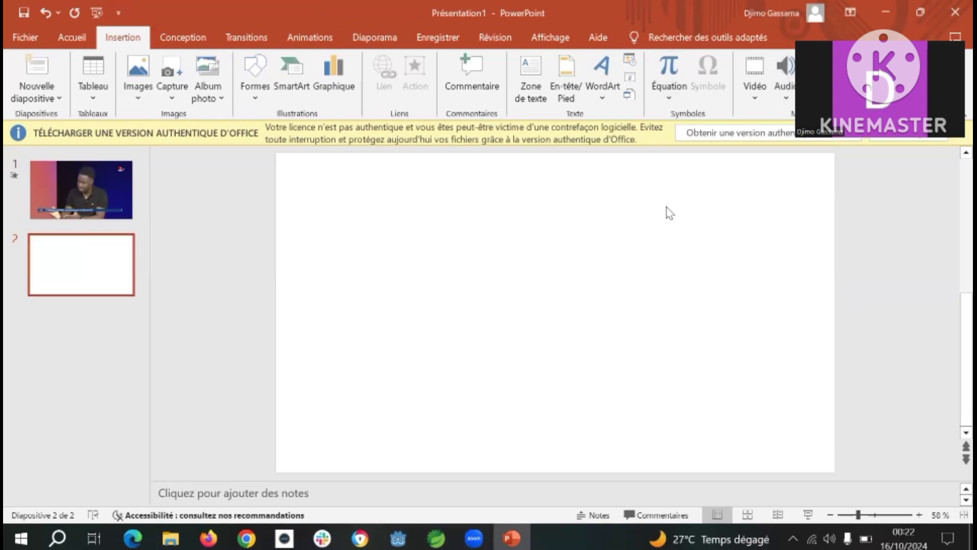
pyautogui.click(784, 97)
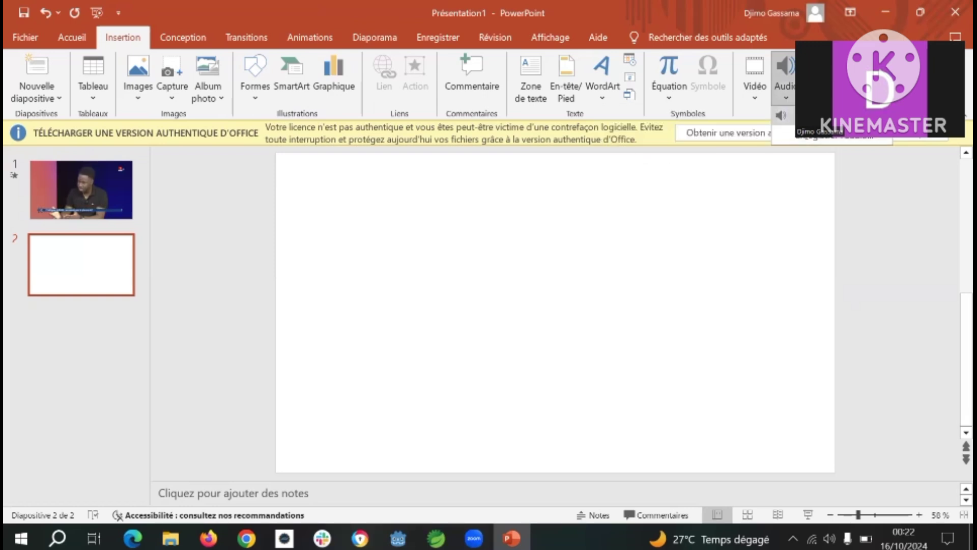
pyautogui.click(835, 134)
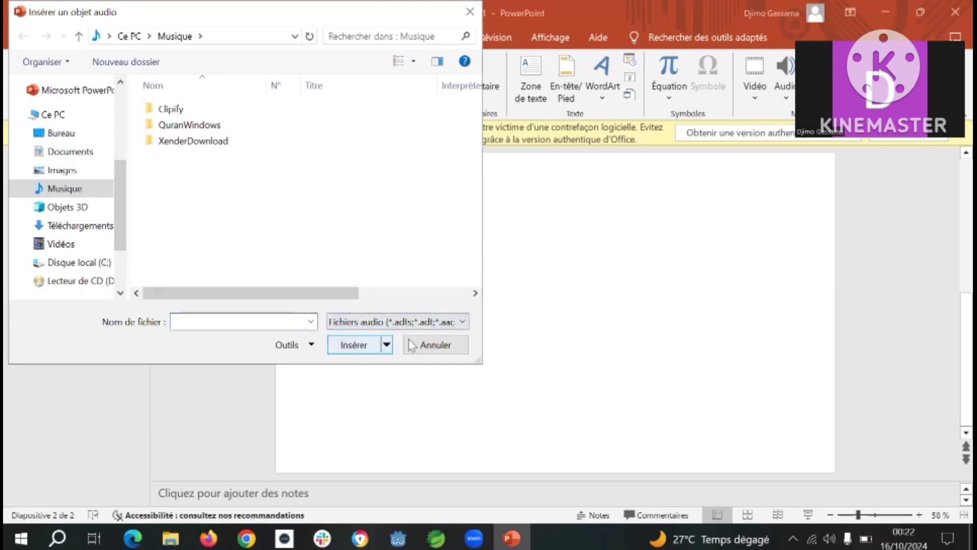
pyautogui.click(435, 346)
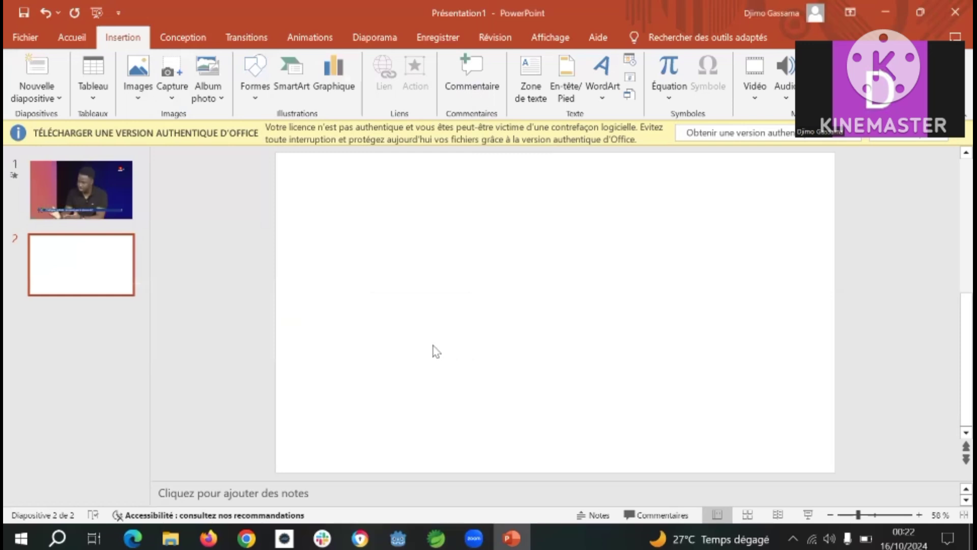
# Start a new audio recording on the blank slide and name it "Commentaire".
pyautogui.click(787, 102)
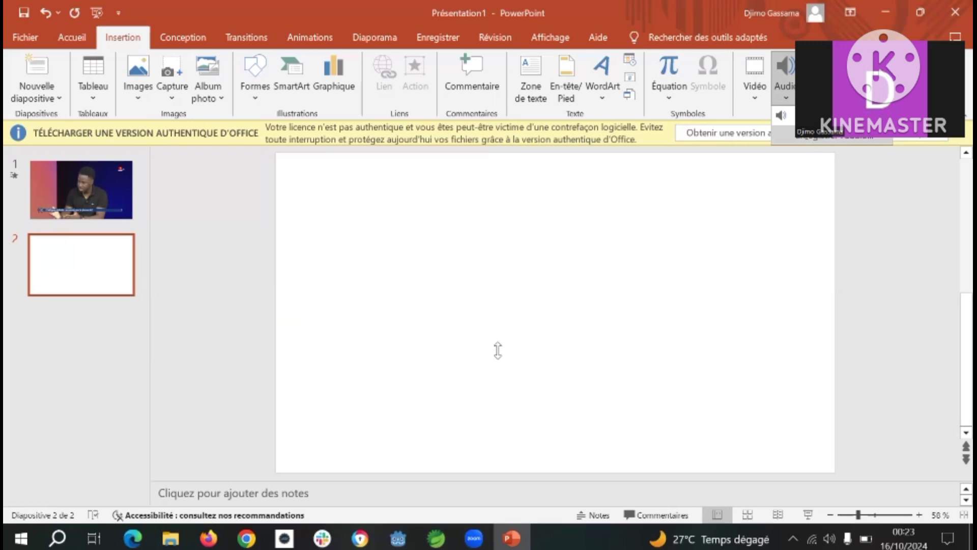
pyautogui.moveTo(498, 238); pyautogui.dragTo(432, 243)
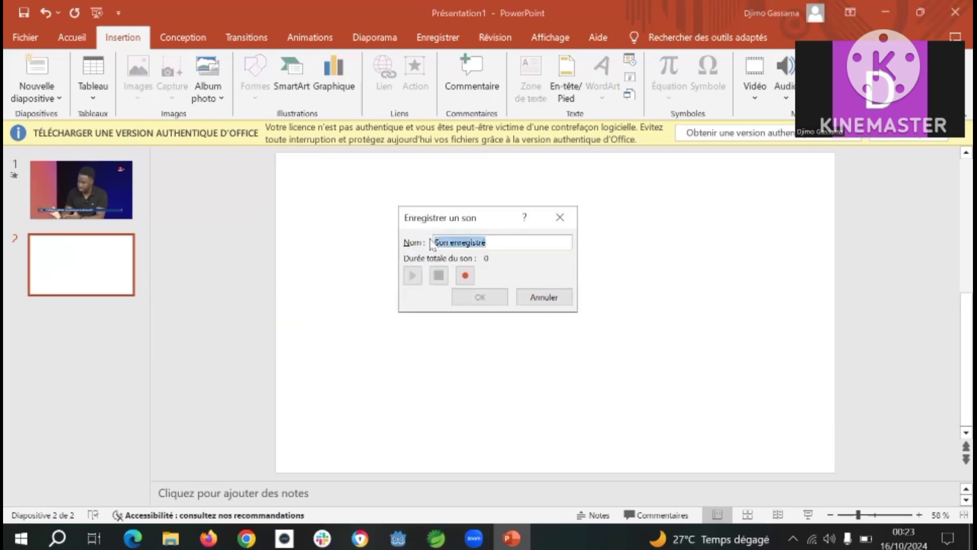
pyautogui.write('CO')
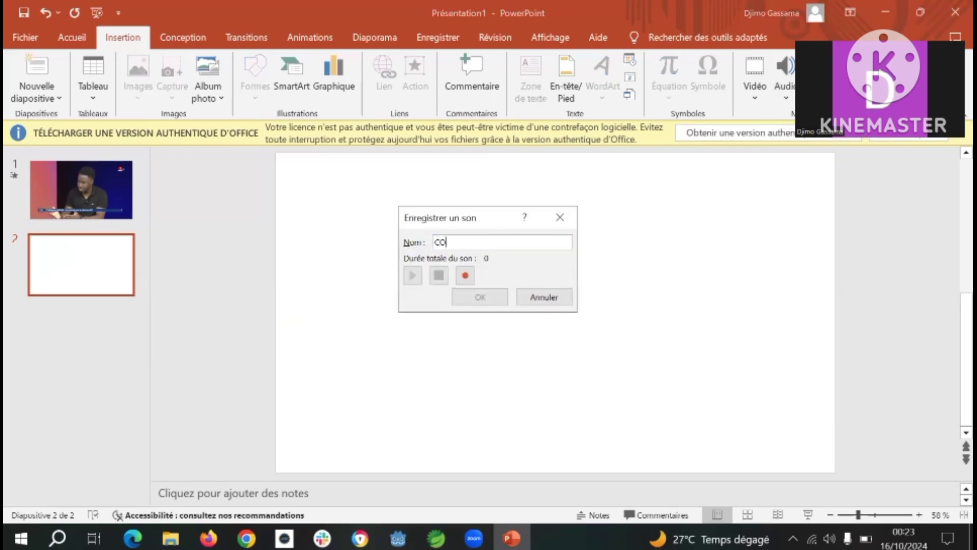
pyautogui.press('BackSpace')
pyautogui.write('ommentaire')
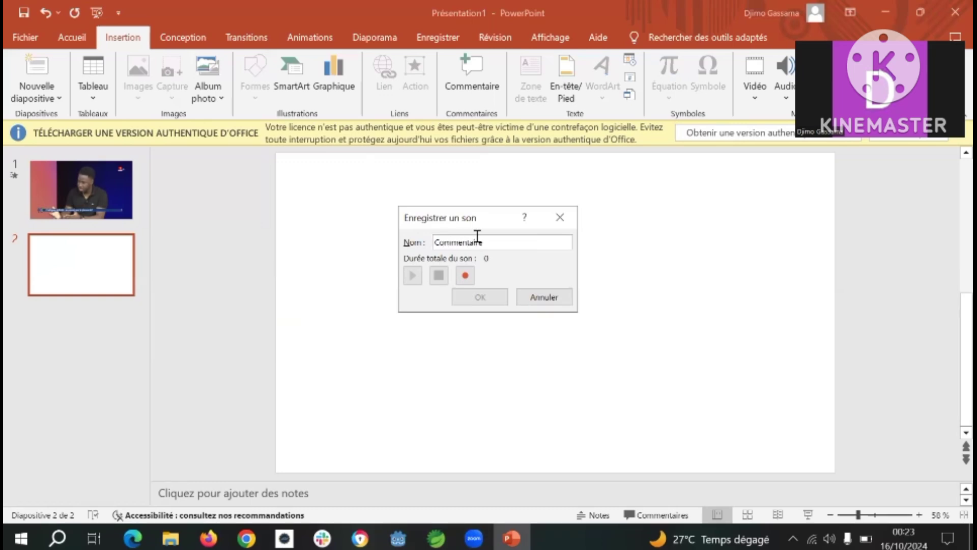
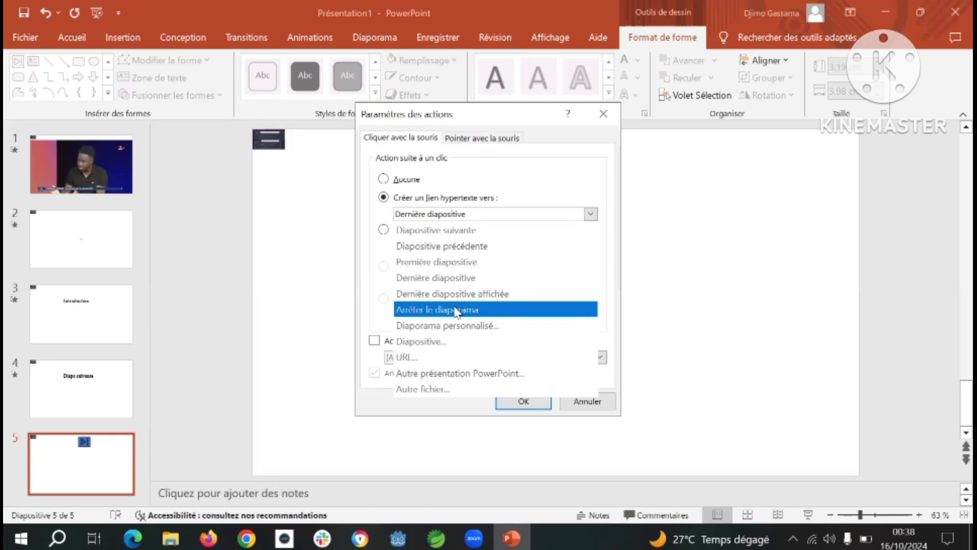
# Set the action button on slide 5 to hyperlink to Diapositive suivante and confirm its action settings.
pyautogui.click(457, 310)
pyautogui.click(457, 310)
pyautogui.click(448, 235)
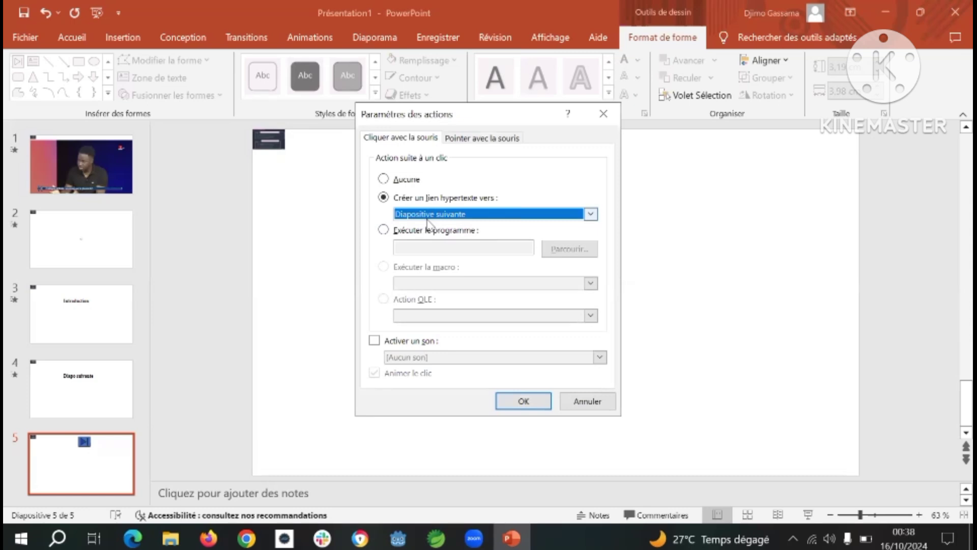
pyautogui.click(517, 403)
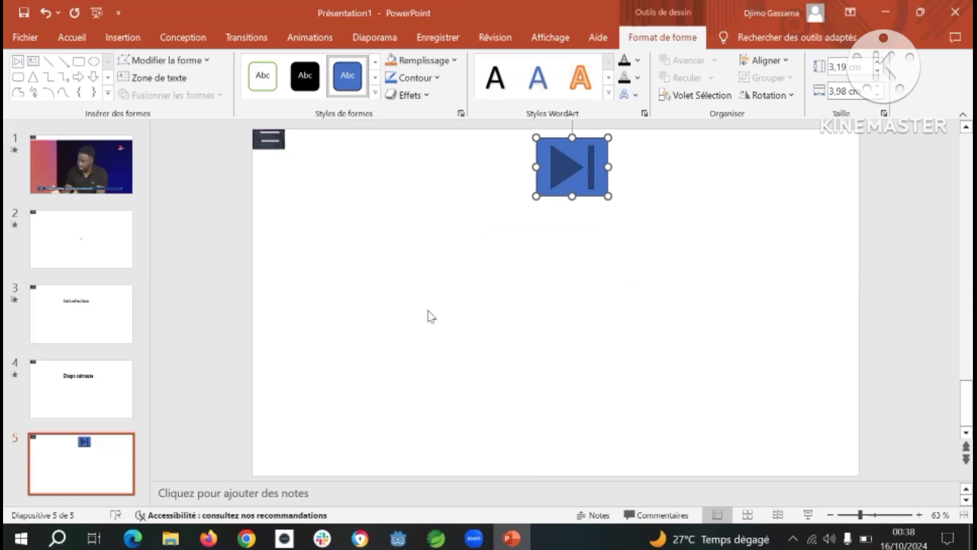
# Move the action button to the upper-right corner of slide 5 and shrink it to roughly half its width.
pyautogui.moveTo(582, 159); pyautogui.dragTo(814, 156)
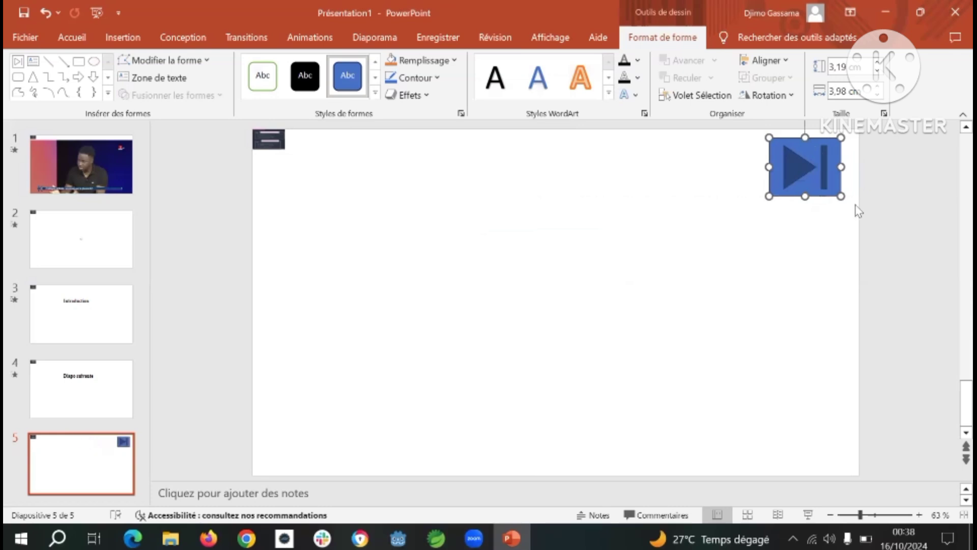
pyautogui.moveTo(839, 195); pyautogui.dragTo(804, 177)
pyautogui.click(733, 237)
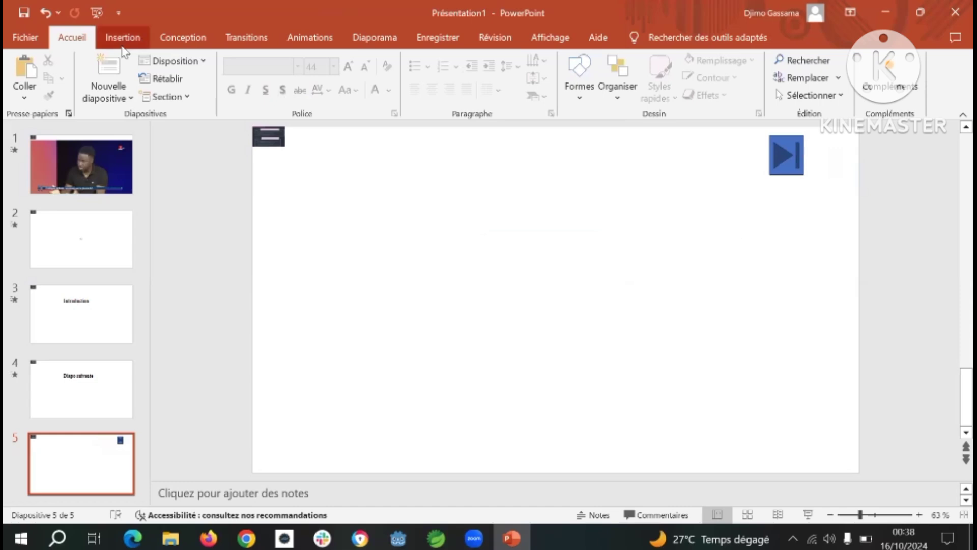
# Add a blank slide after slide 5.
pyautogui.click(108, 95)
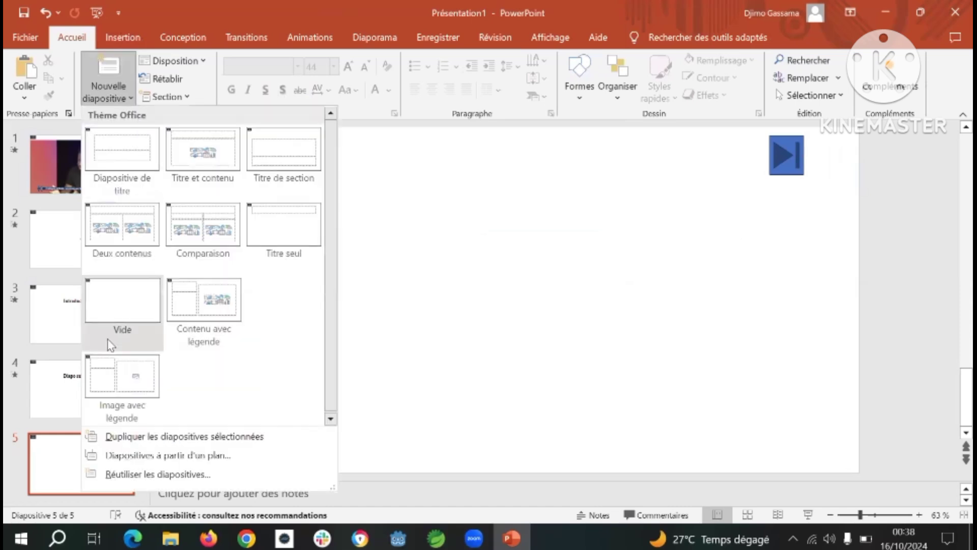
pyautogui.press('Escape')
pyautogui.hotkey('ctrl', 'm')
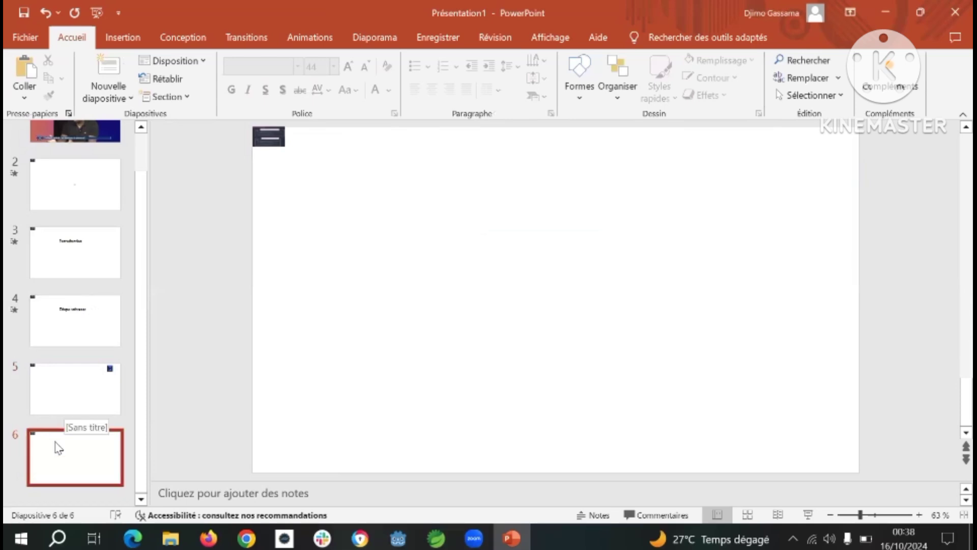
# Run the slide show from slide 5, test the action button's link to the following slide, and end the show.
pyautogui.click(62, 406)
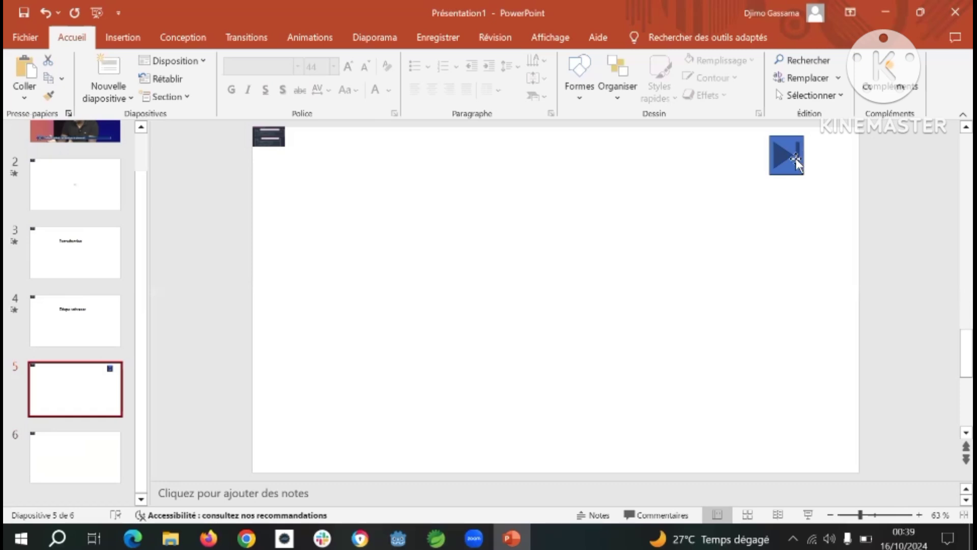
pyautogui.click(102, 468)
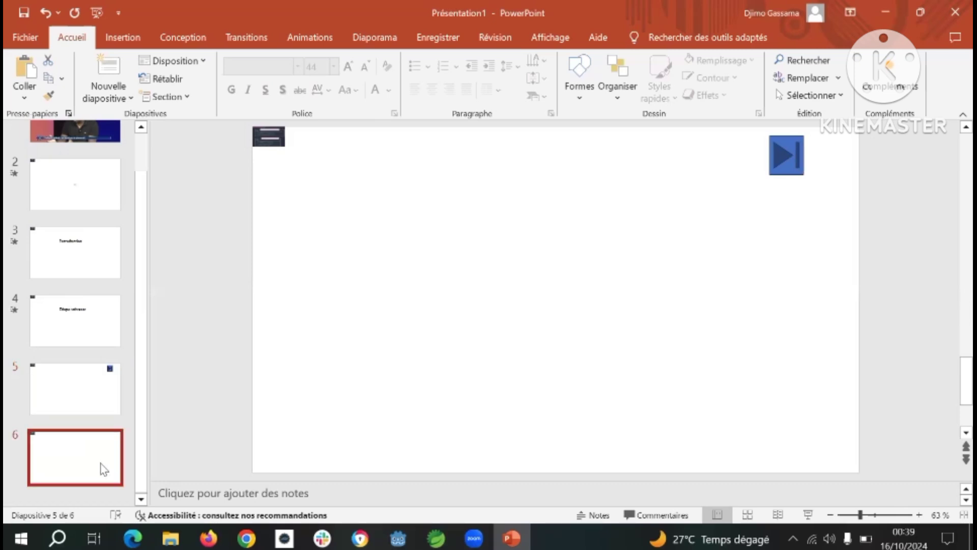
pyautogui.click(94, 382)
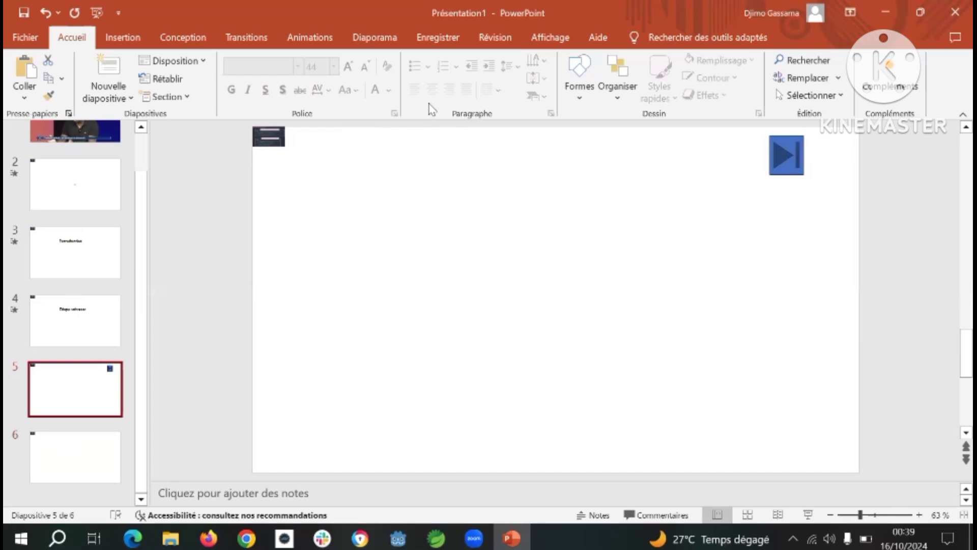
pyautogui.click(379, 43)
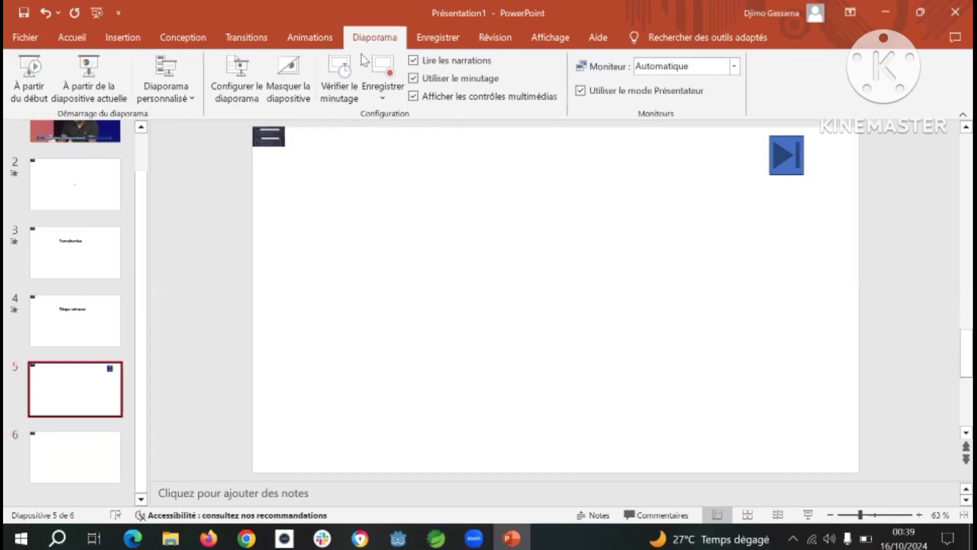
pyautogui.click(104, 94)
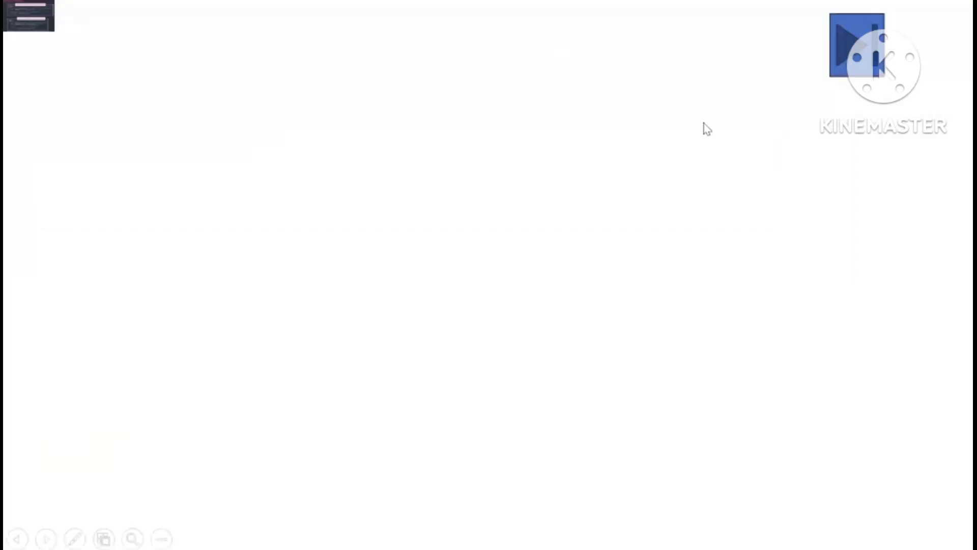
pyautogui.click(855, 79)
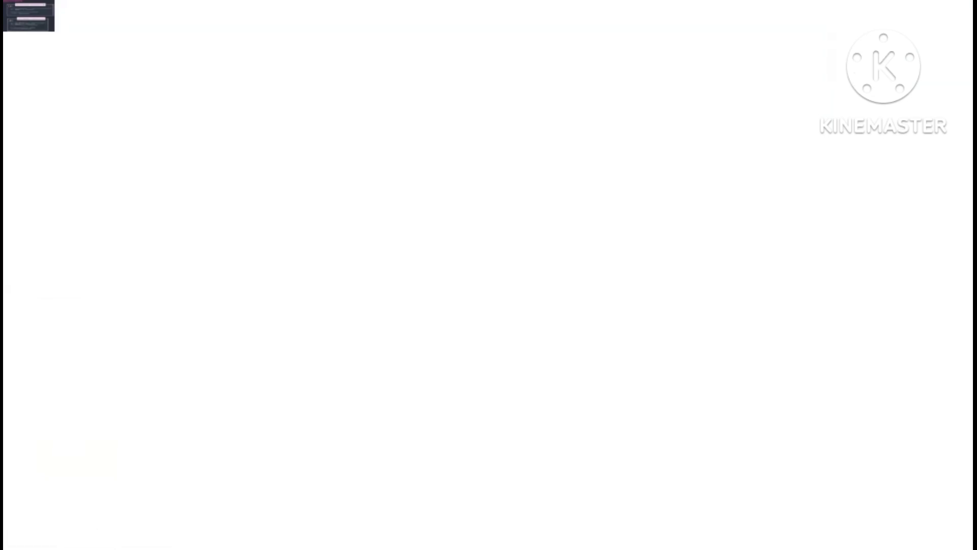
pyautogui.rightClick(449, 158)
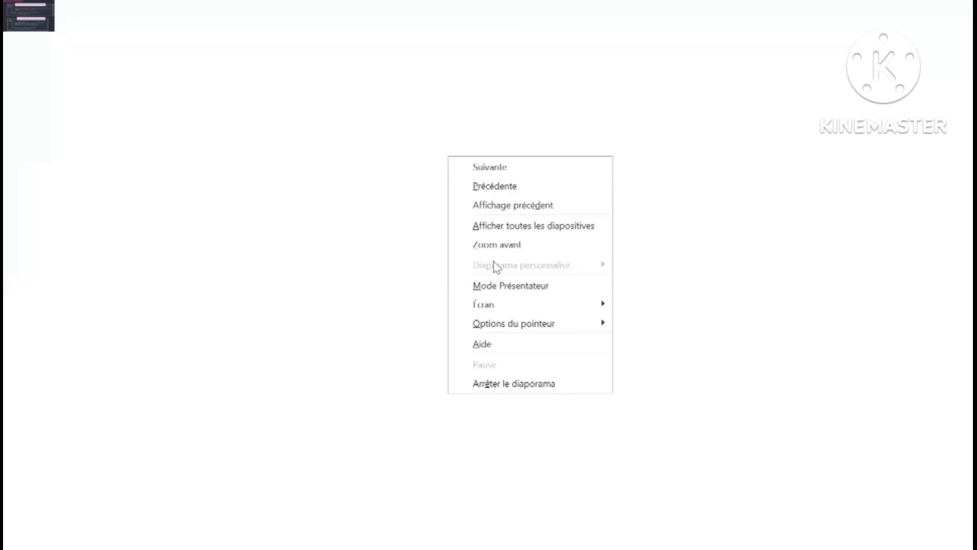
pyautogui.click(532, 394)
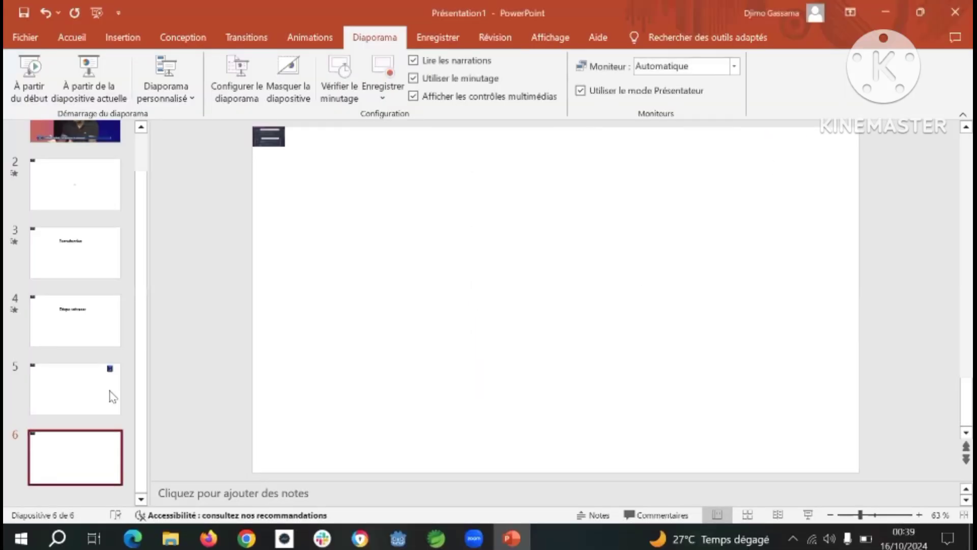
# Move the action button on slide 5 slightly closer to the slide's upper-right corner.
pyautogui.click(97, 381)
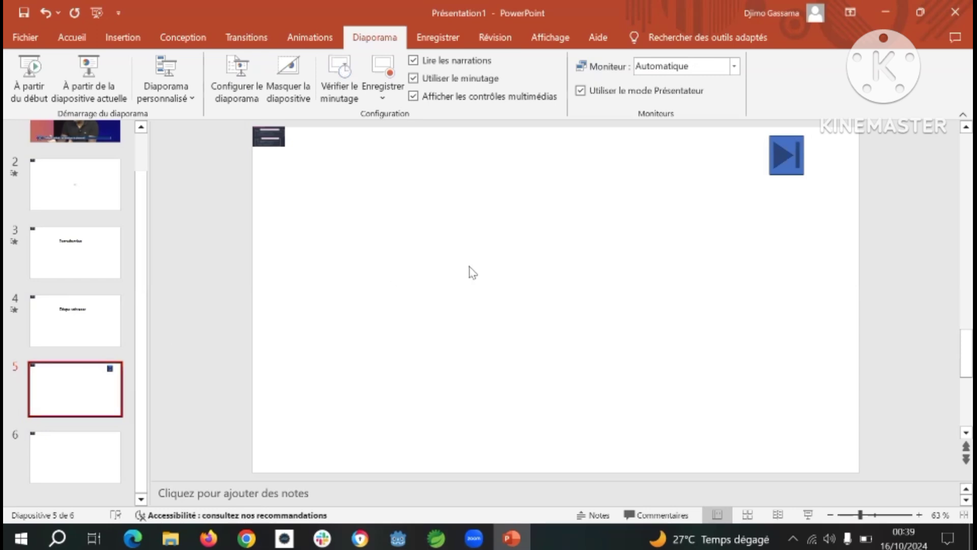
pyautogui.moveTo(780, 153); pyautogui.dragTo(818, 158)
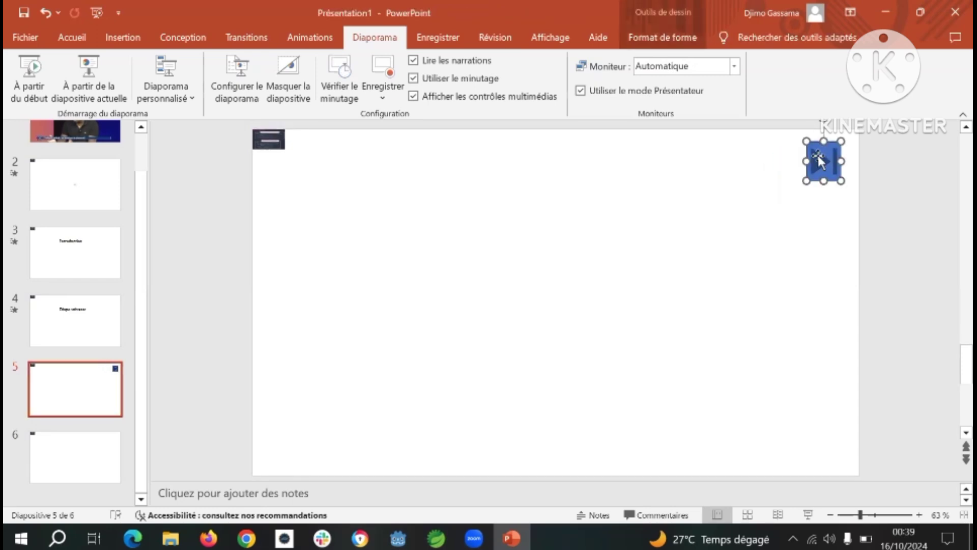
pyautogui.click(592, 281)
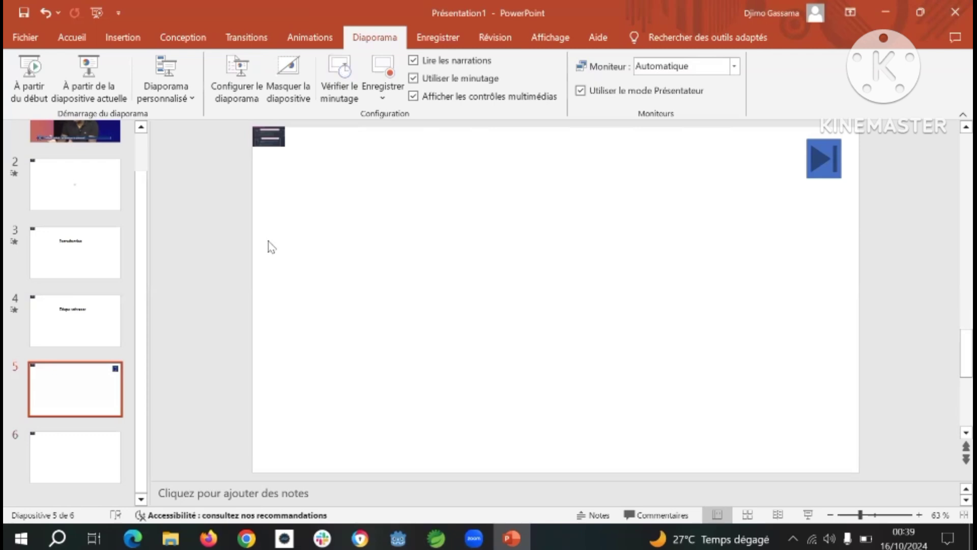
# Save the presentation to the Bureau folder as Cours_PowerPoint in the Diaporama PowerPoint (*.ppsx) format.
pyautogui.click(40, 40)
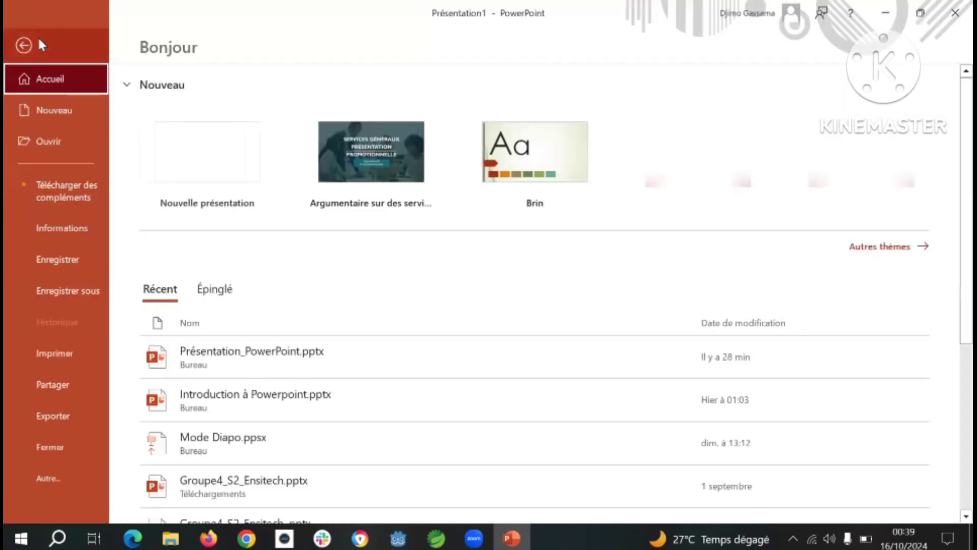
pyautogui.click(68, 292)
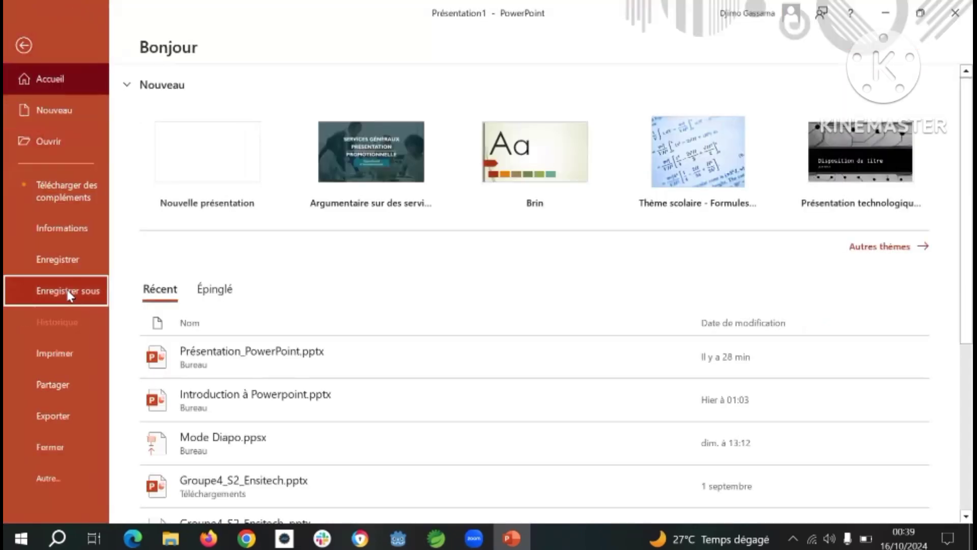
pyautogui.click(268, 290)
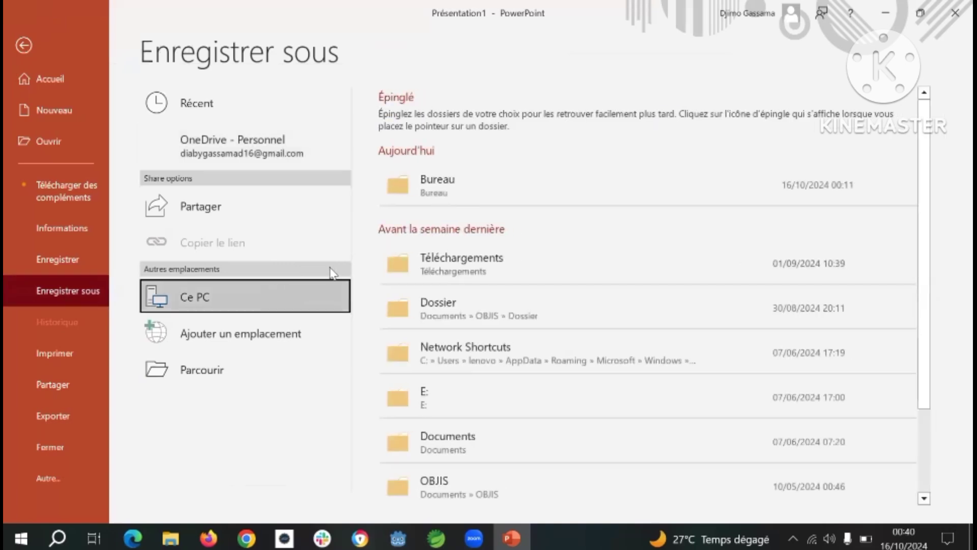
pyautogui.click(497, 182)
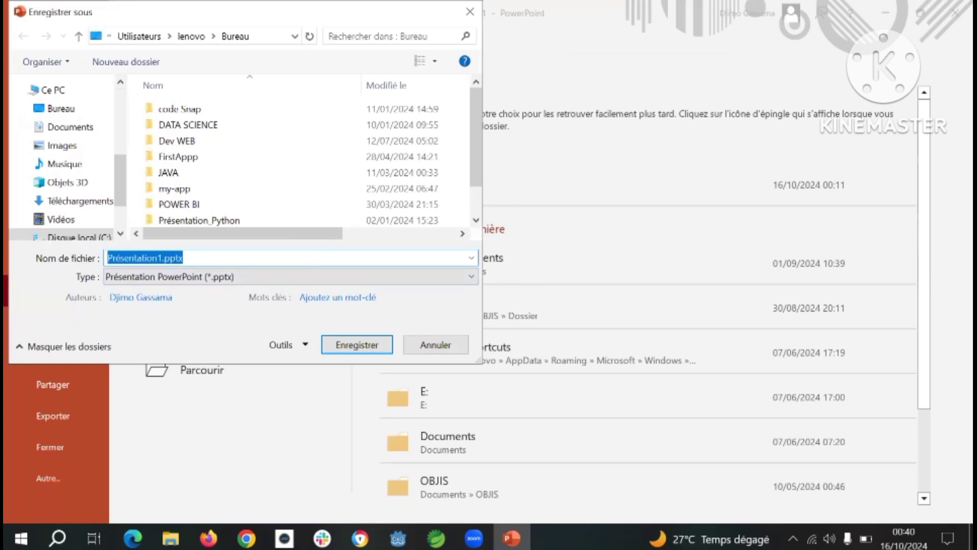
pyautogui.write('Cour')
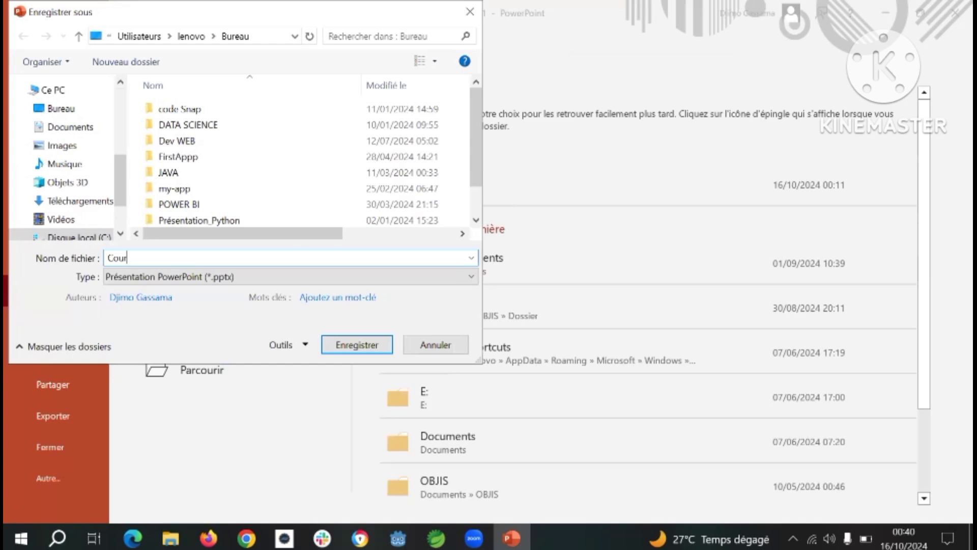
pyautogui.write('s_PowerPoint')
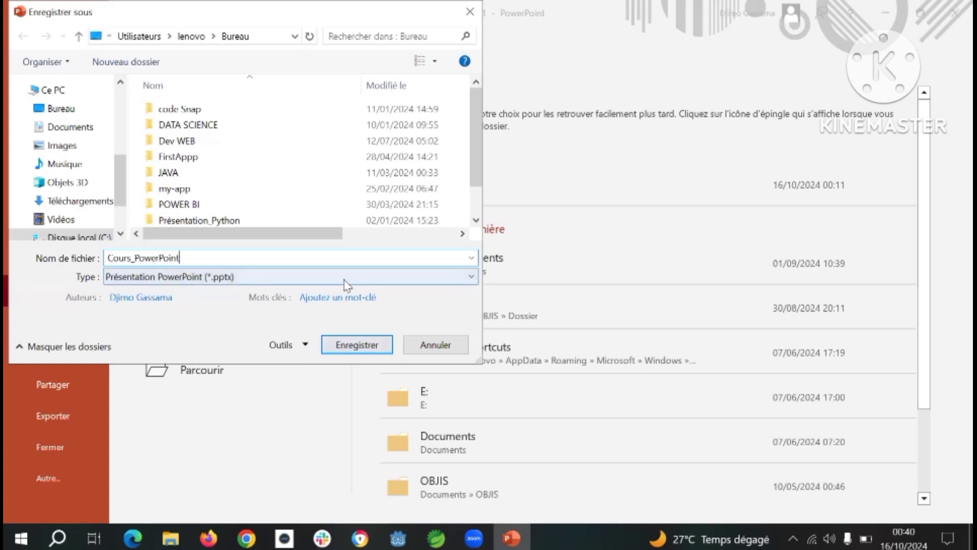
pyautogui.click(470, 278)
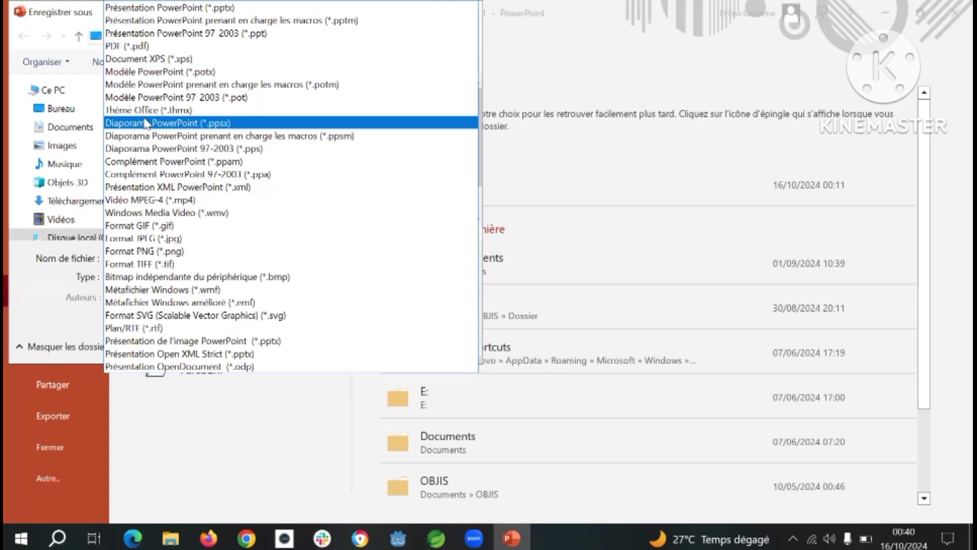
pyautogui.click(193, 124)
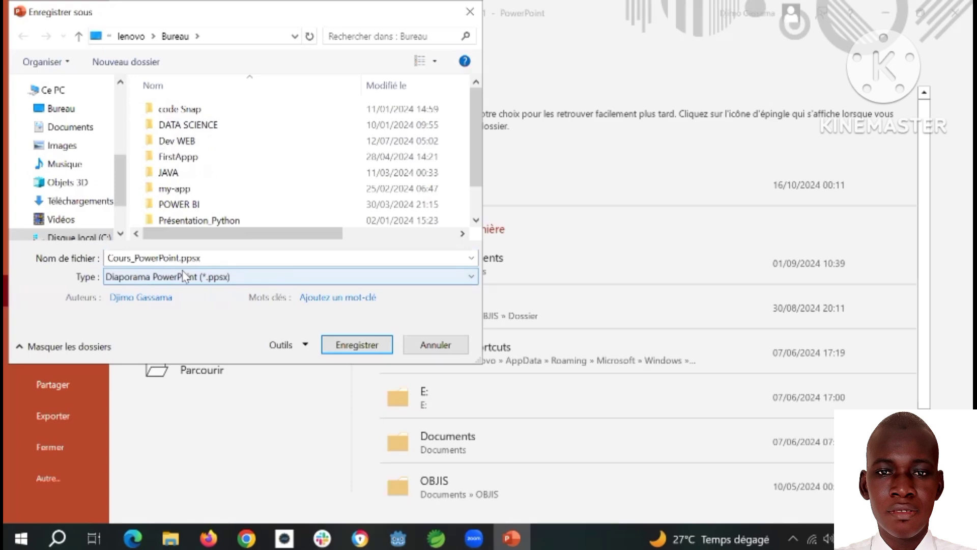
pyautogui.click(343, 347)
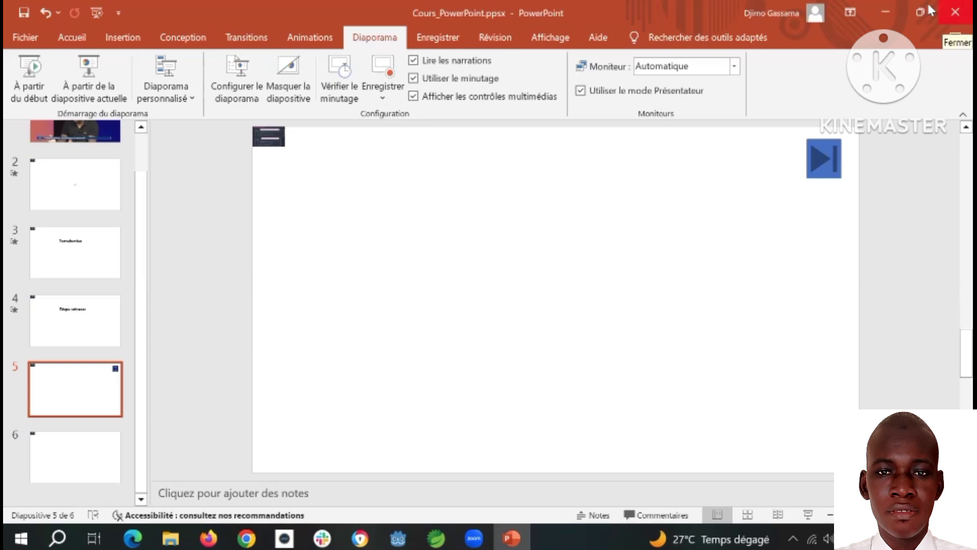
# Close PowerPoint, launch Cours_PowerPoint.ppsx from the desktop, and exit the slide show at its end.
pyautogui.click(955, 12)
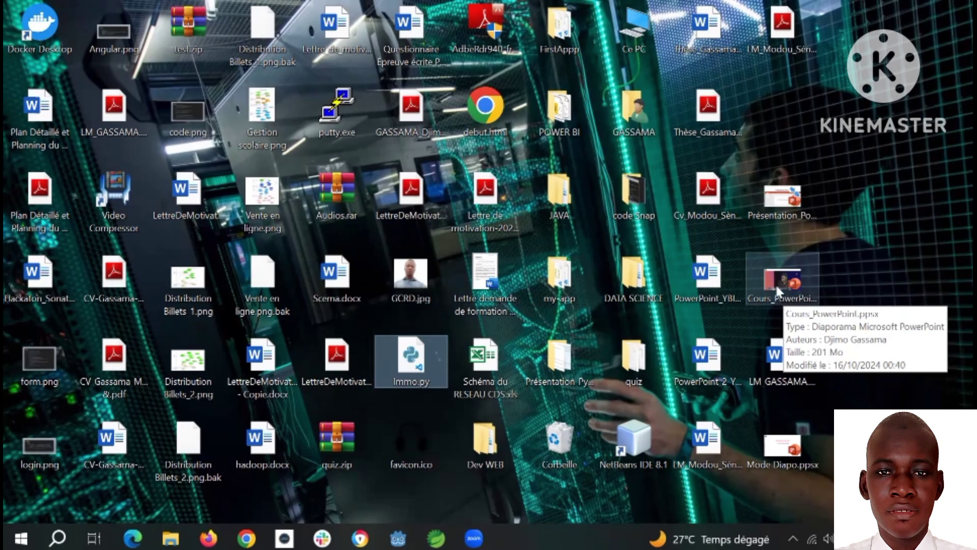
pyautogui.doubleClick(774, 283)
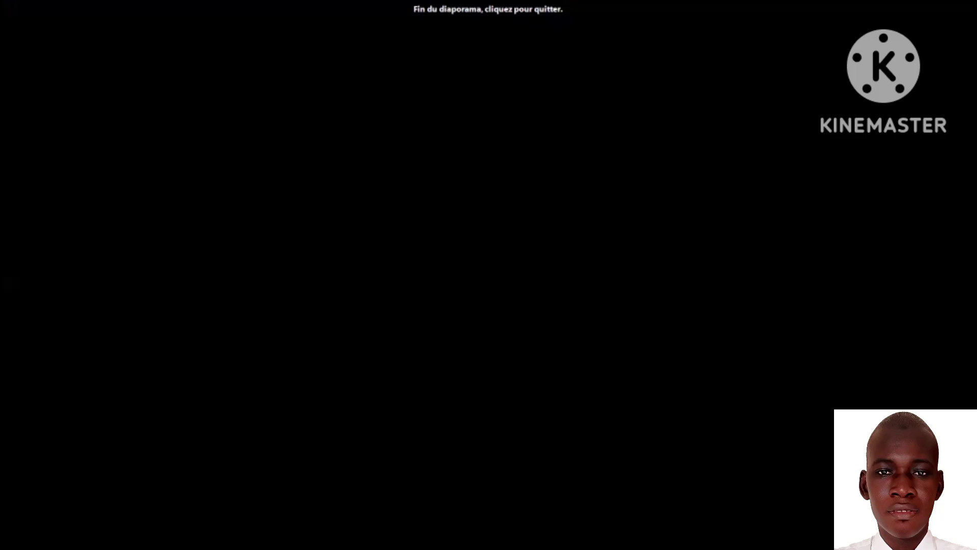
pyautogui.click(777, 290)
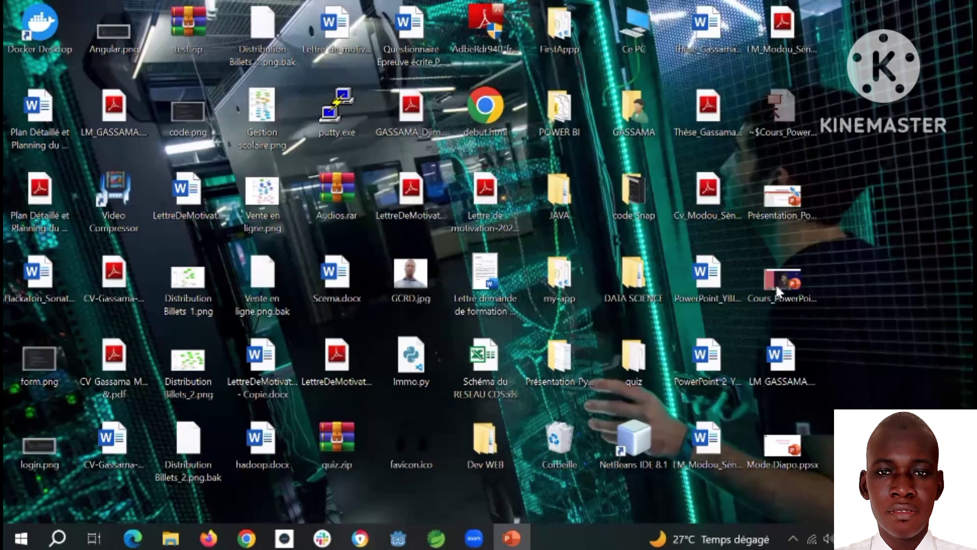